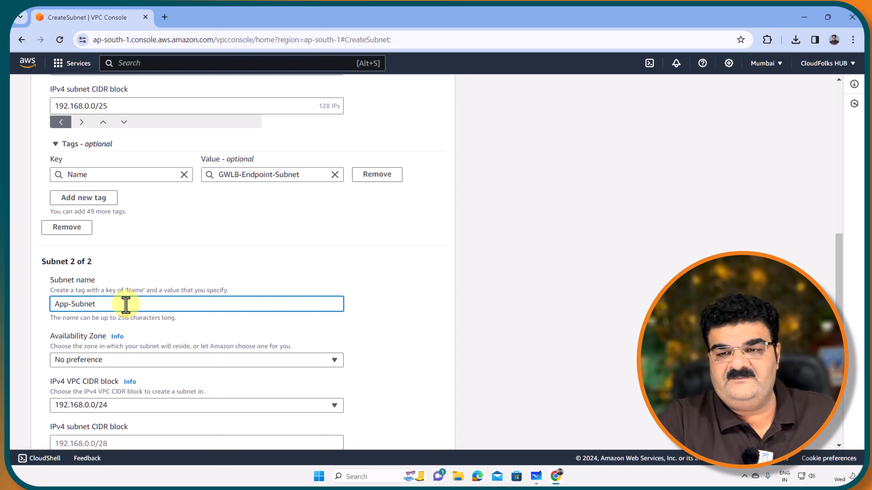
Set the availability zone of App-Subnet to Asia Pacific (Mumbai) / ap-south-1a
{"action": "left_click", "coordinate": [101, 360]}
{"action": "left_click", "coordinate": [102, 361]}
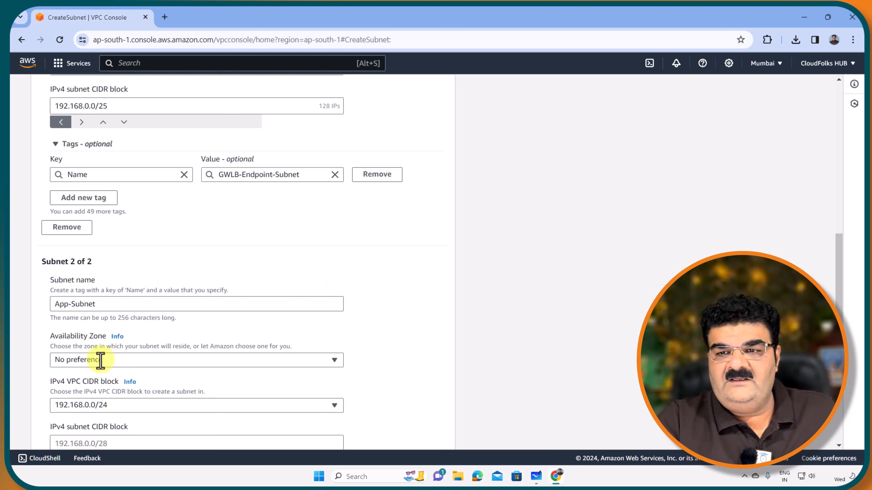
{"action": "left_click", "coordinate": [90, 360]}
{"action": "left_click", "coordinate": [101, 298]}
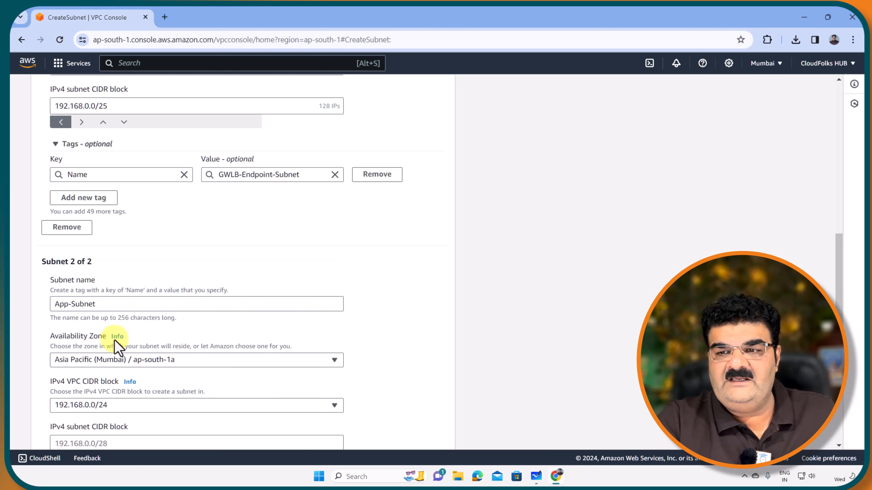
Give App-Subnet the IPv4 subnet CIDR block 192.168.0.128/25 and create both subnets
{"action": "scroll", "coordinate": [116, 347], "scroll_direction": "down", "scroll_amount": 4}
{"action": "left_click", "coordinate": [109, 302]}
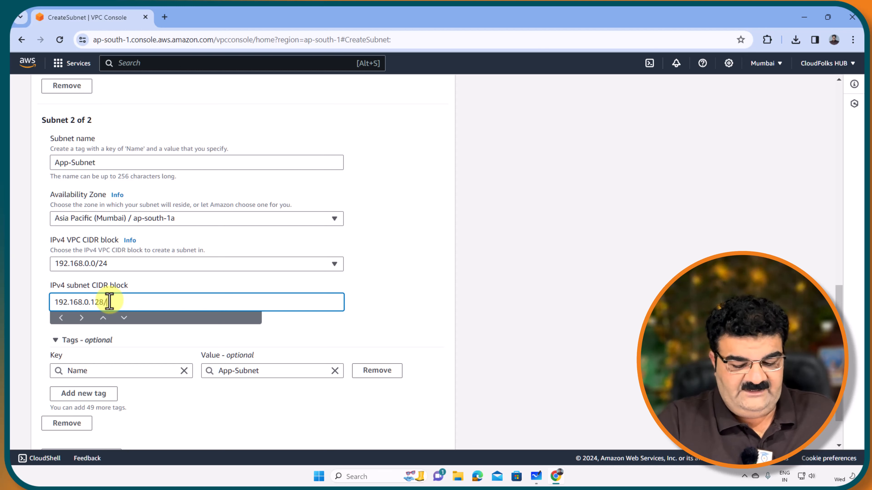
{"action": "type", "text": "5"}
{"action": "scroll", "coordinate": [109, 302], "scroll_direction": "down", "scroll_amount": 2}
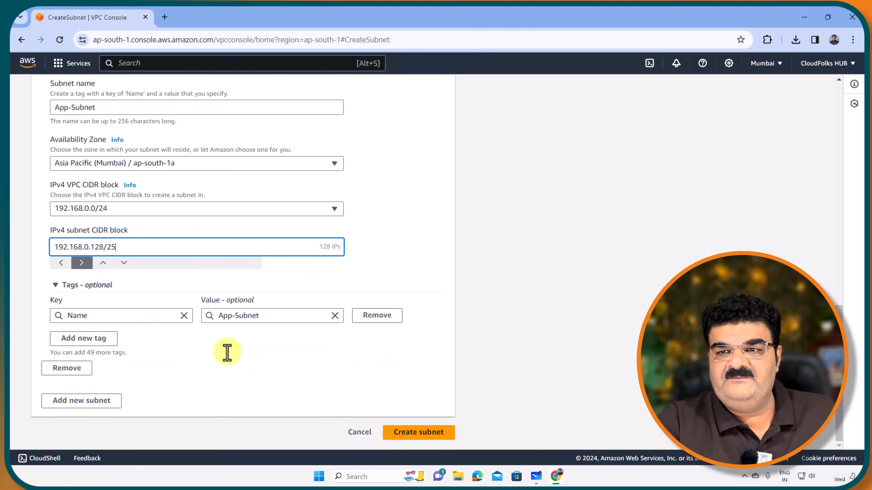
{"action": "left_click", "coordinate": [418, 435]}
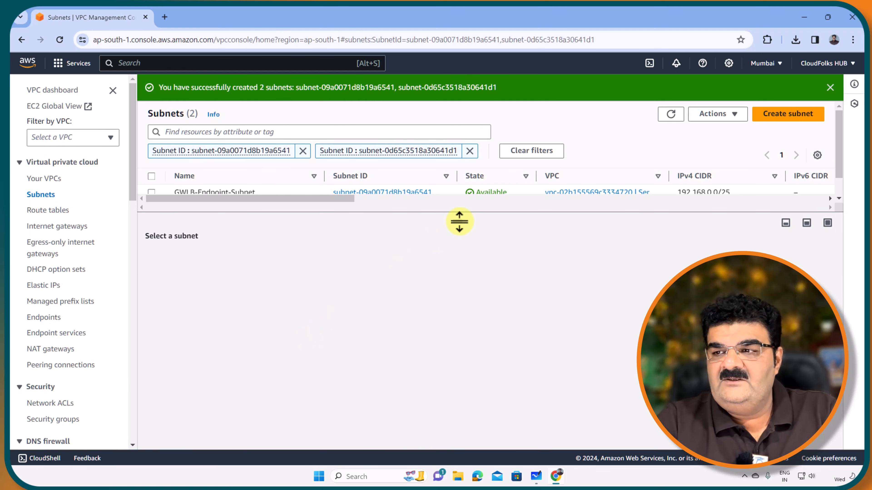
{"action": "left_click_drag", "start_coordinate": [457, 221], "coordinate": [457, 292]}
Switch to the Microsoft Whiteboard design, stamp green check marks on the GWLBE Subnet and App Subnet boxes, and return to the VPC console
{"action": "left_click", "coordinate": [536, 478]}
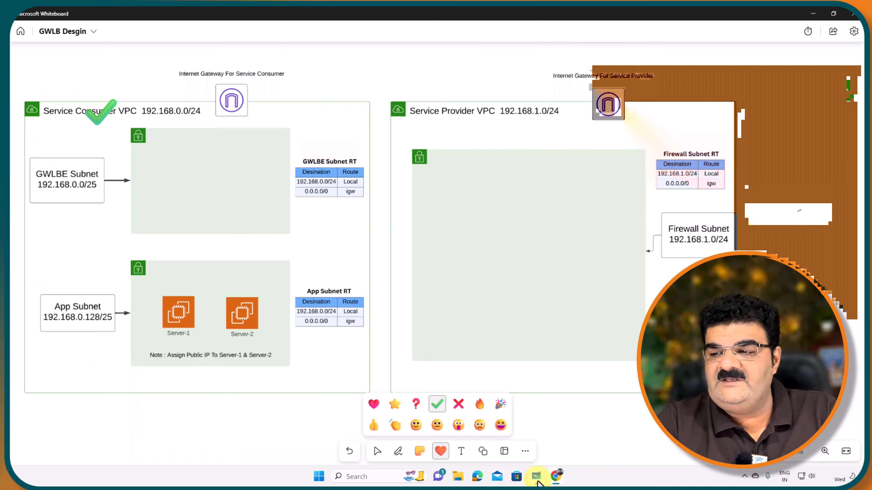
{"action": "left_click", "coordinate": [76, 207]}
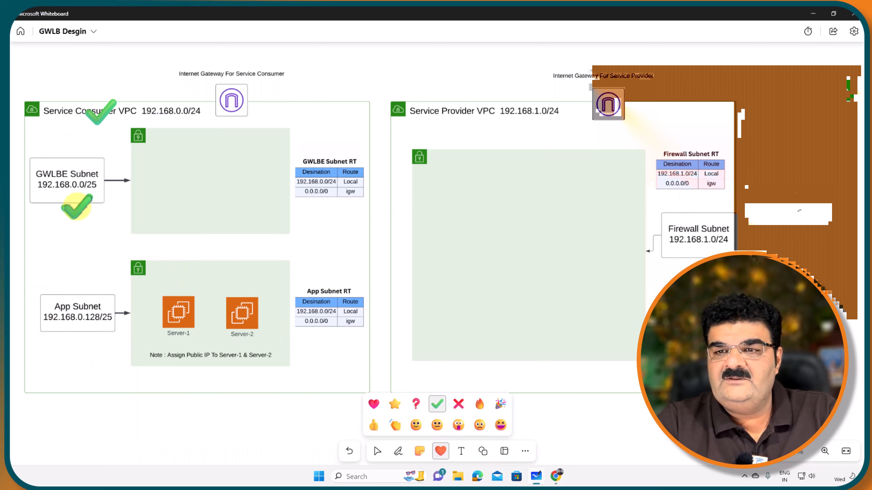
{"action": "left_click", "coordinate": [76, 315]}
{"action": "left_click", "coordinate": [145, 326]}
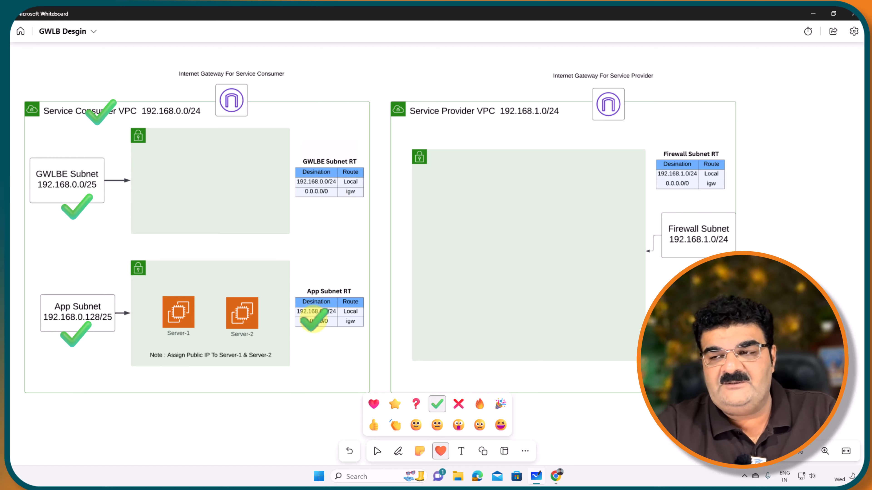
{"action": "left_click", "coordinate": [813, 14]}
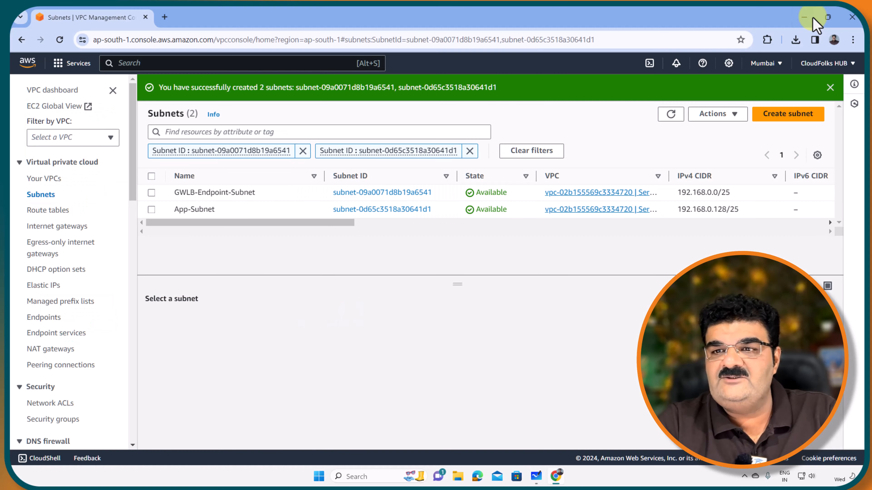
Create a route table named GWLB-EndPoint-Subnet-RT in the Service Consumer VPC
{"action": "left_click", "coordinate": [54, 211]}
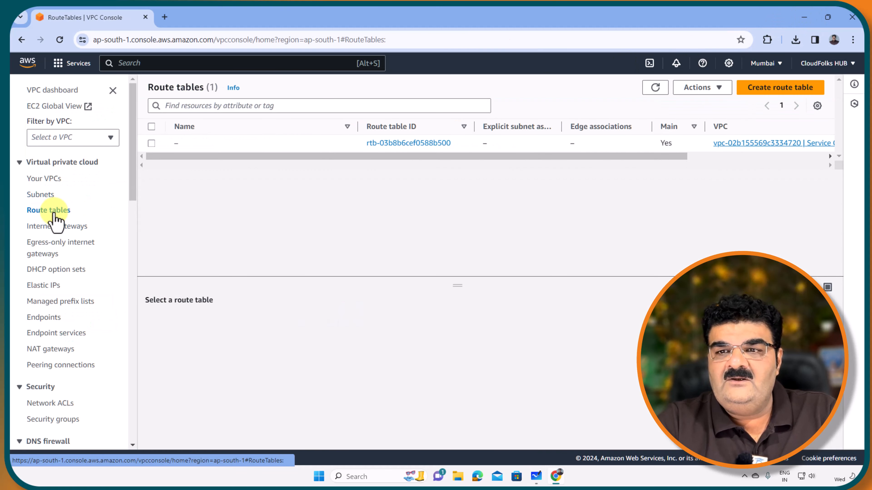
{"action": "left_click", "coordinate": [773, 88]}
{"action": "left_click", "coordinate": [188, 218]}
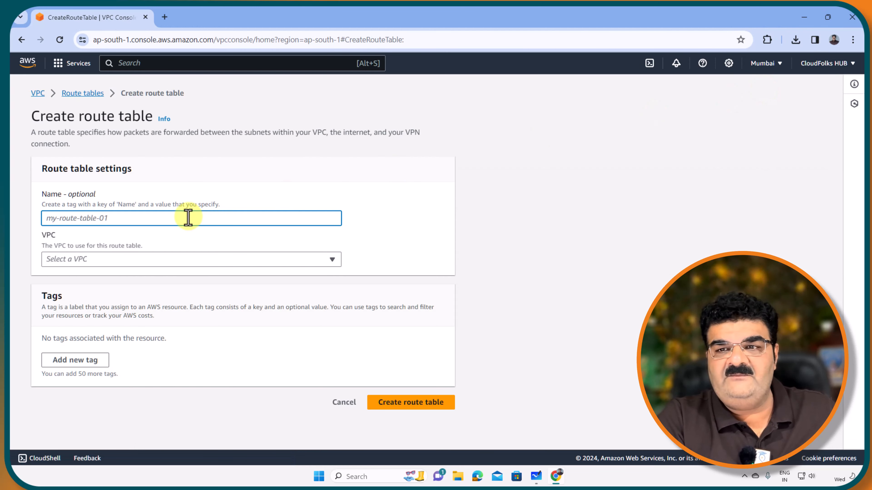
{"action": "type", "text": "GWLB-EndPoint-Subnet-RT"}
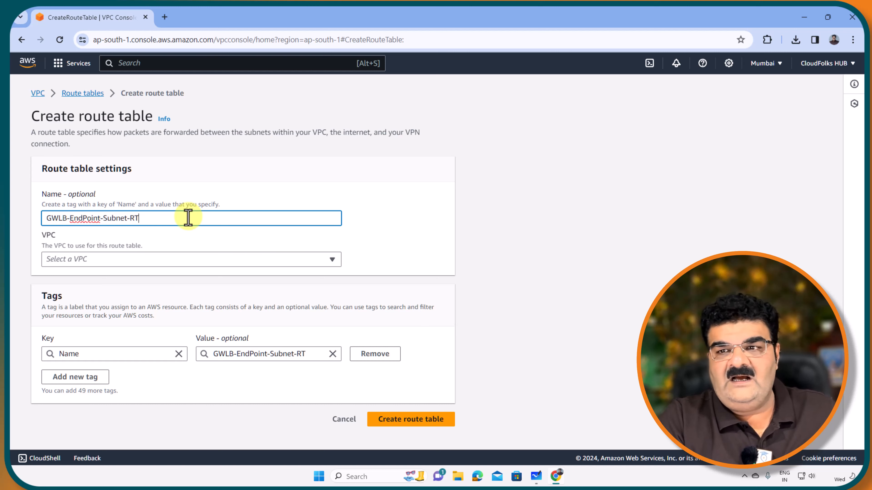
{"action": "left_click", "coordinate": [155, 259]}
{"action": "left_click", "coordinate": [134, 288]}
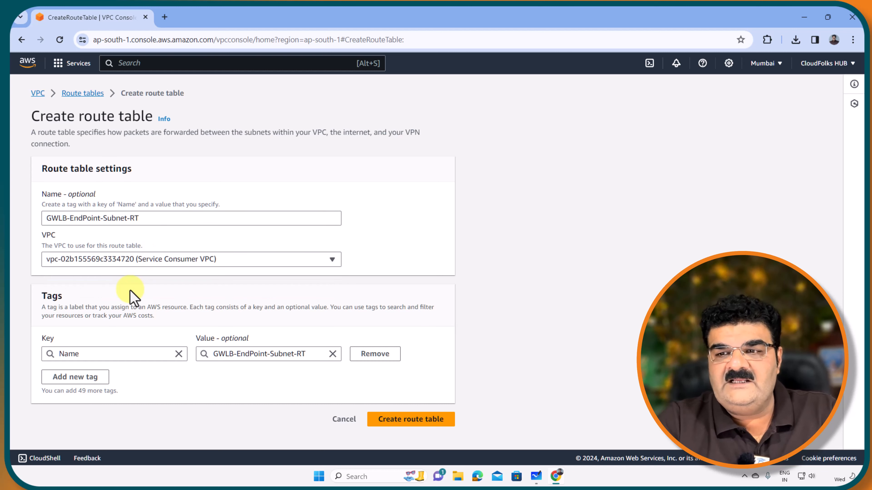
{"action": "left_click", "coordinate": [418, 420]}
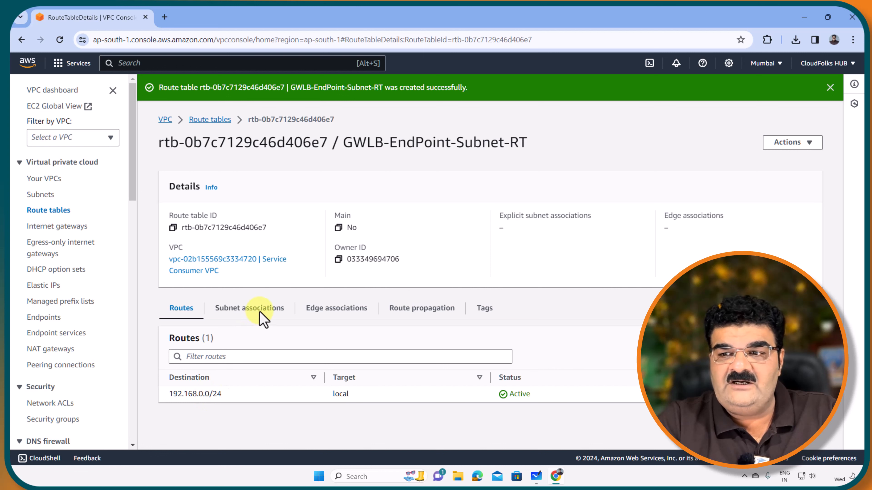
Associate GWLB-Endpoint-Subnet with the GWLB-EndPoint-Subnet-RT route table and save the association
{"action": "left_click", "coordinate": [260, 321]}
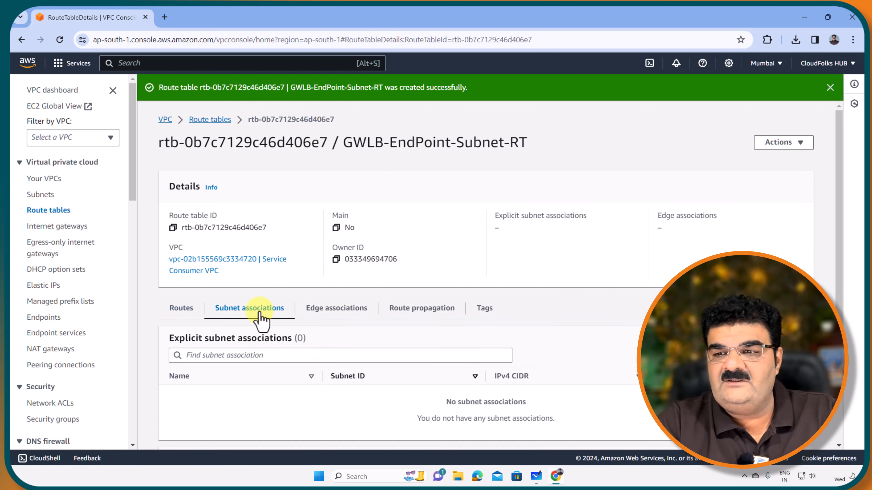
{"action": "scroll", "coordinate": [260, 317], "scroll_direction": "down", "scroll_amount": 3}
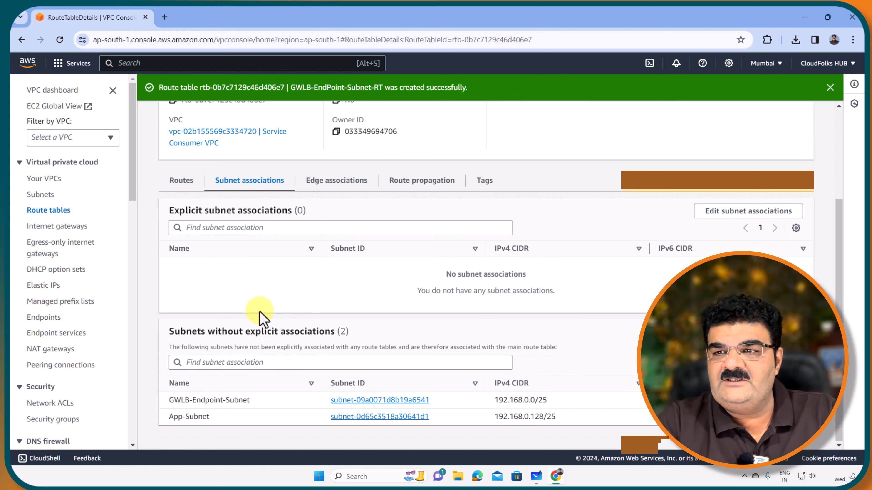
{"action": "left_click", "coordinate": [744, 214]}
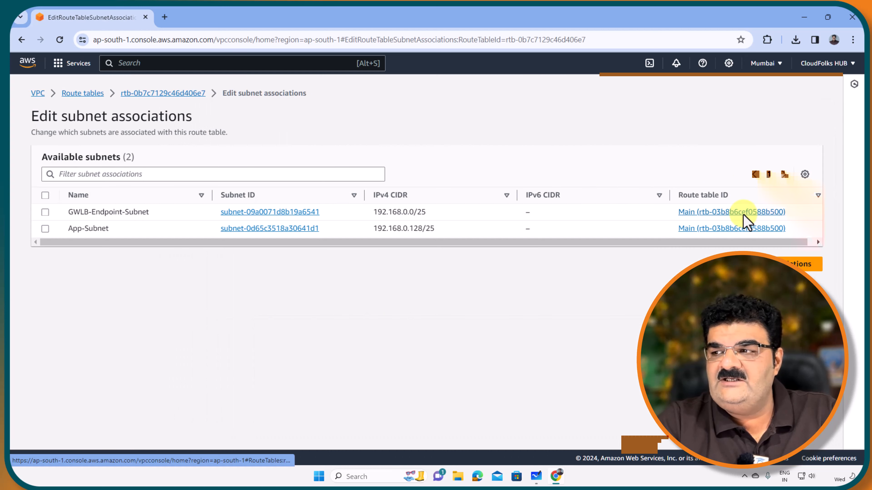
{"action": "left_click", "coordinate": [45, 212]}
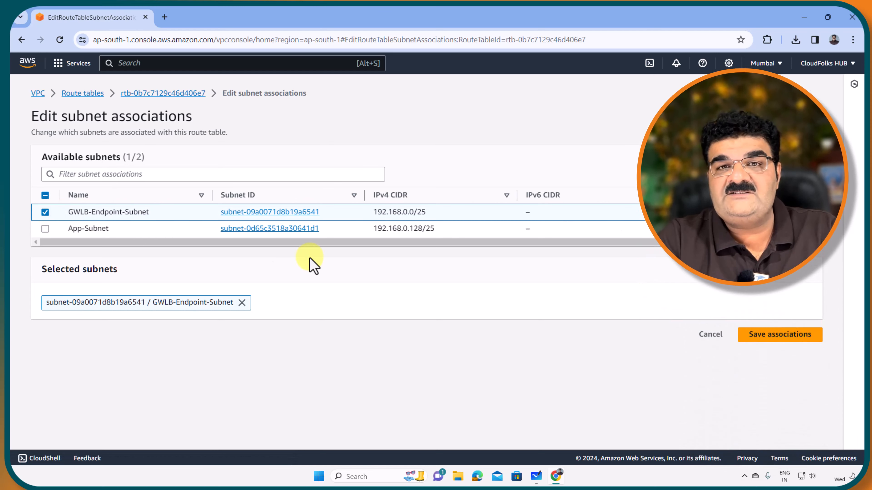
{"action": "left_click", "coordinate": [765, 335]}
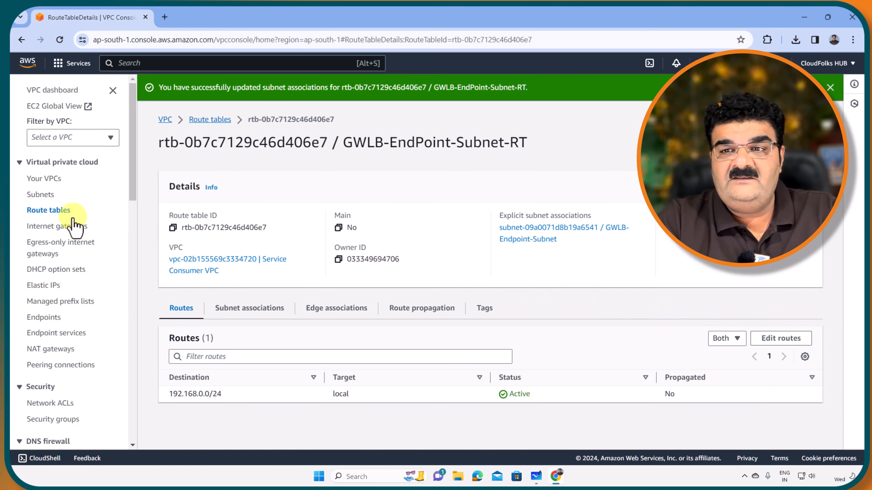
Create a second route table named App-Subnet-RT in the Service Consumer VPC
{"action": "left_click", "coordinate": [51, 211]}
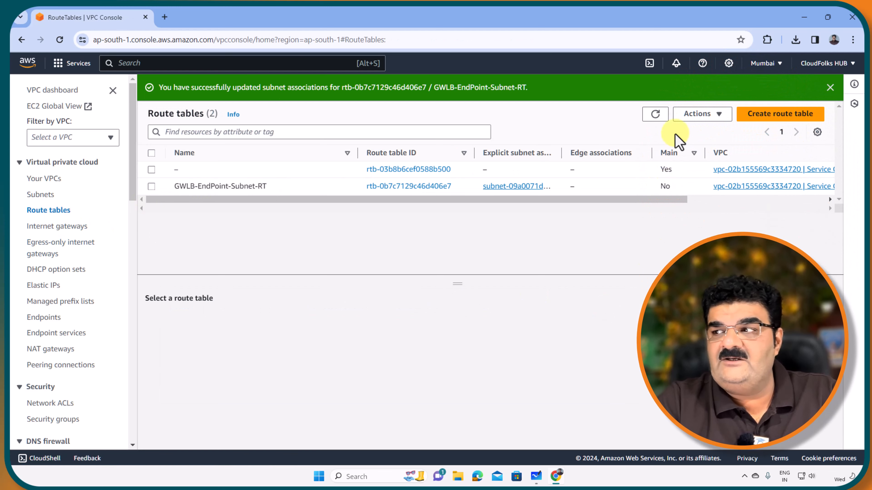
{"action": "left_click", "coordinate": [786, 116]}
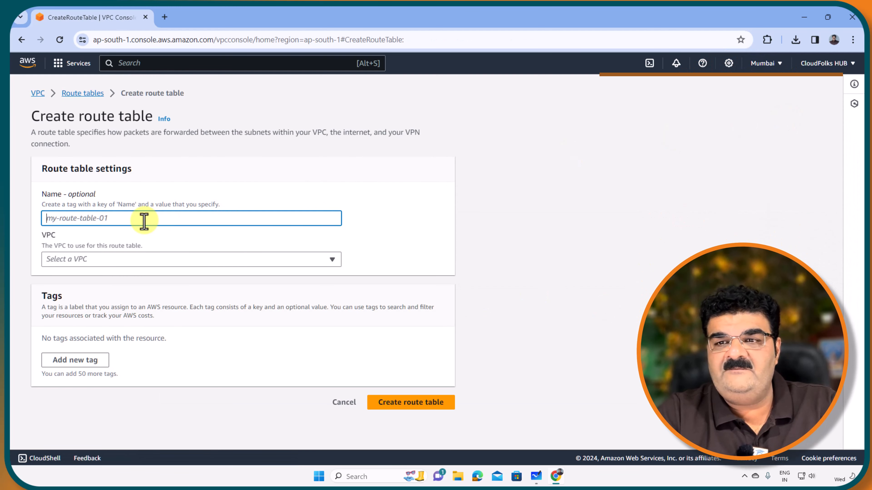
{"action": "type", "text": "App"}
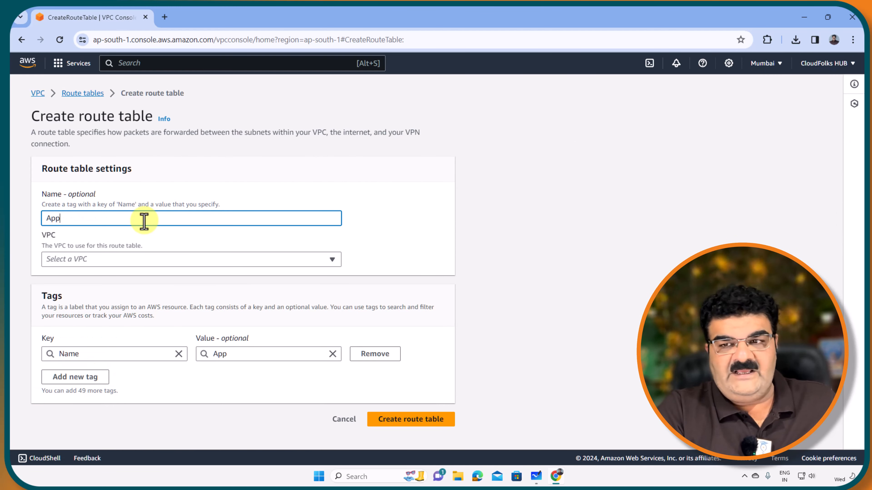
{"action": "type", "text": "-Subnet"}
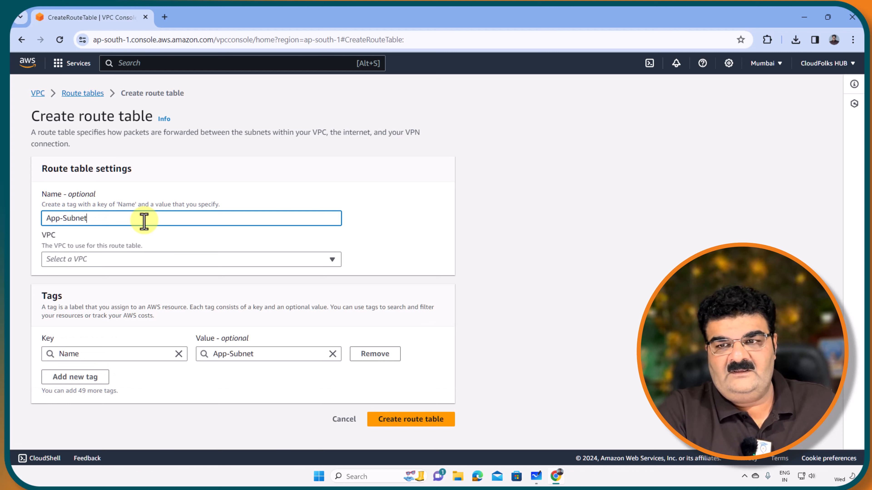
{"action": "type", "text": "-RT"}
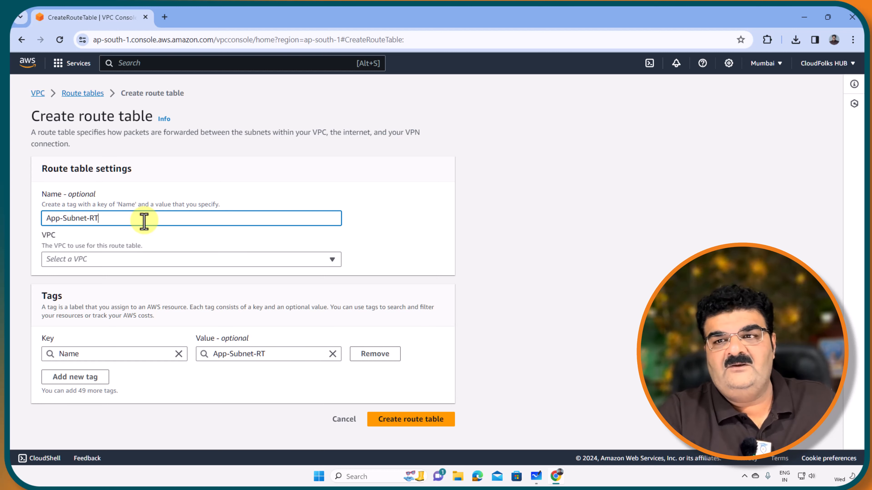
{"action": "left_click", "coordinate": [93, 259]}
{"action": "left_click", "coordinate": [124, 291]}
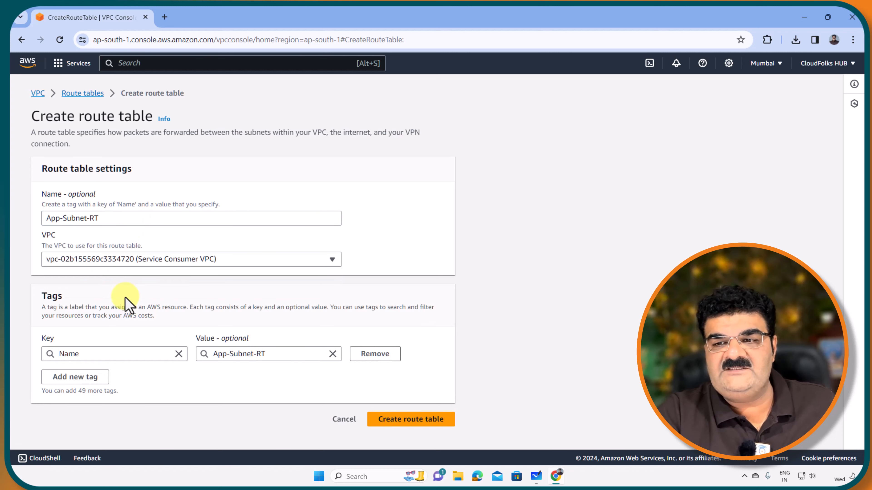
{"action": "left_click", "coordinate": [388, 420]}
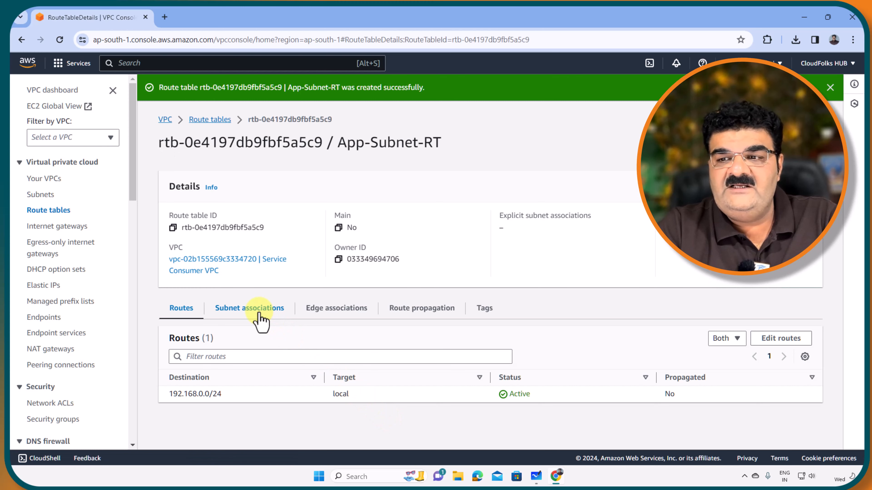
Associate App-Subnet with the App-Subnet-RT route table and save the association
{"action": "left_click", "coordinate": [259, 313]}
{"action": "left_click", "coordinate": [724, 338]}
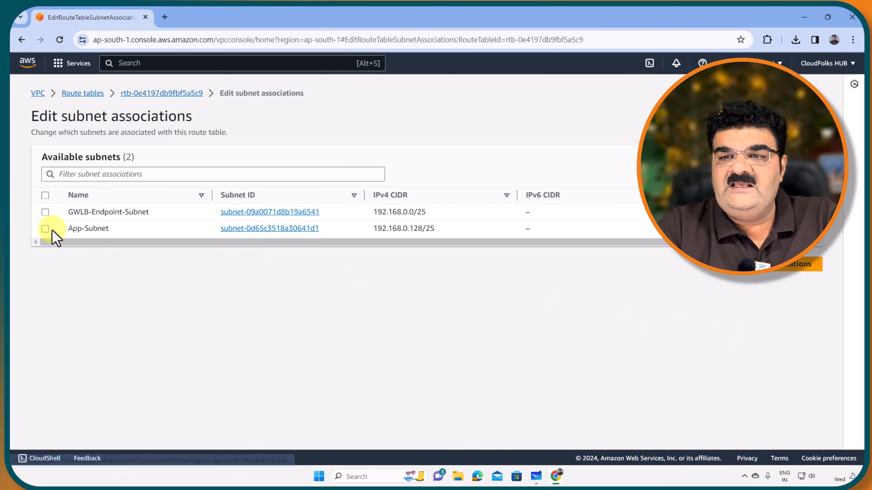
{"action": "left_click", "coordinate": [45, 229]}
{"action": "left_click", "coordinate": [746, 334]}
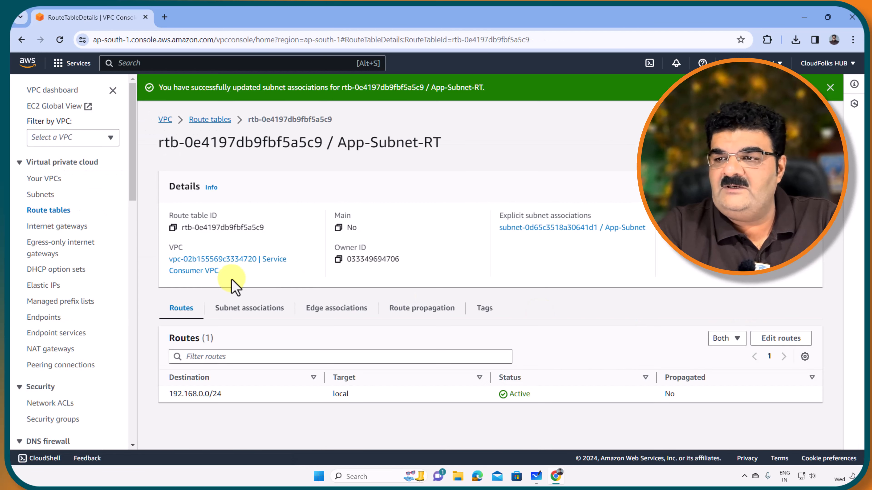
Review the service consumer's internet gateway in the Microsoft Whiteboard design and return to the VPC console
{"action": "mouse_move", "coordinate": [537, 477]}
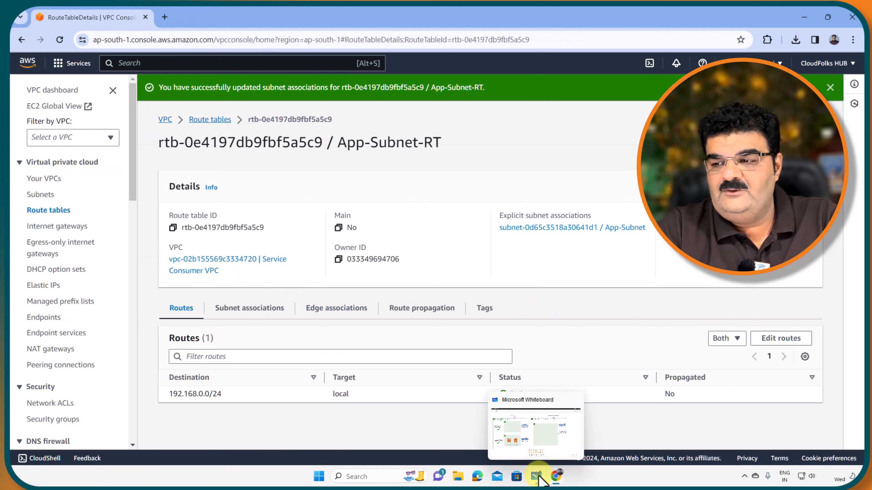
{"action": "left_click", "coordinate": [536, 476]}
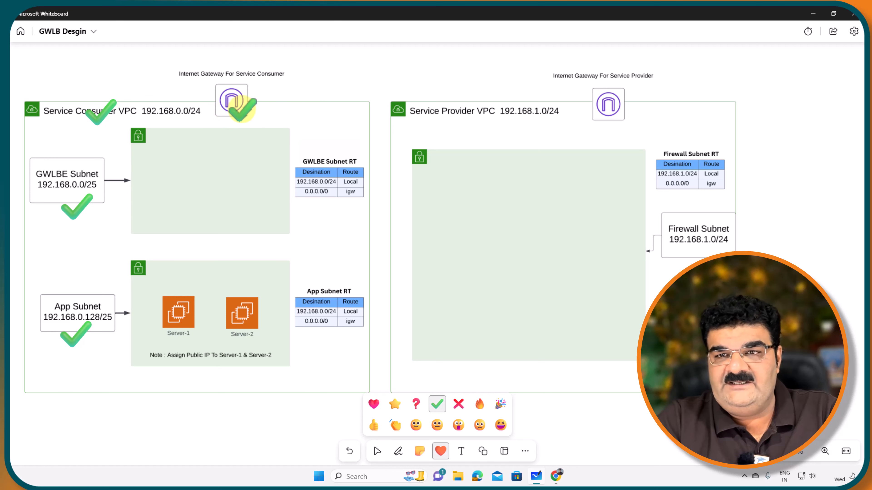
{"action": "left_click", "coordinate": [812, 14]}
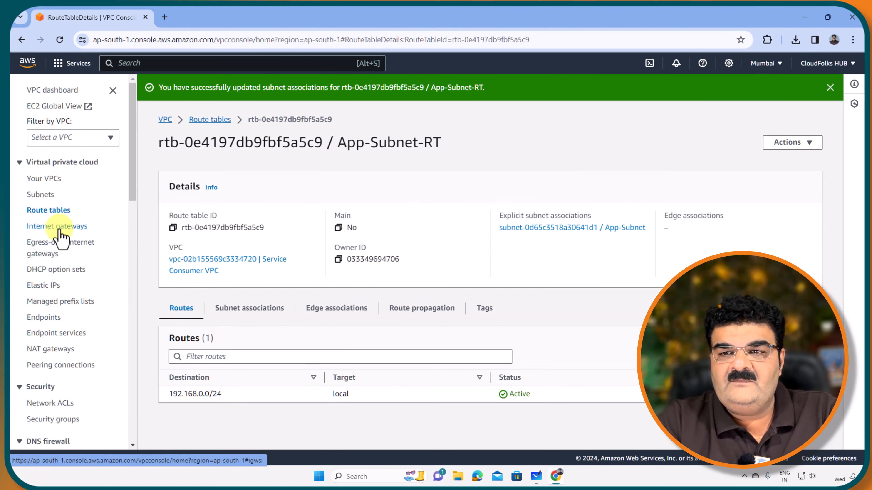
Create an internet gateway named IG-For-Service-Consumer, checking the gateway label in the Microsoft Whiteboard design while naming it
{"action": "left_click", "coordinate": [85, 228]}
{"action": "left_click", "coordinate": [739, 90]}
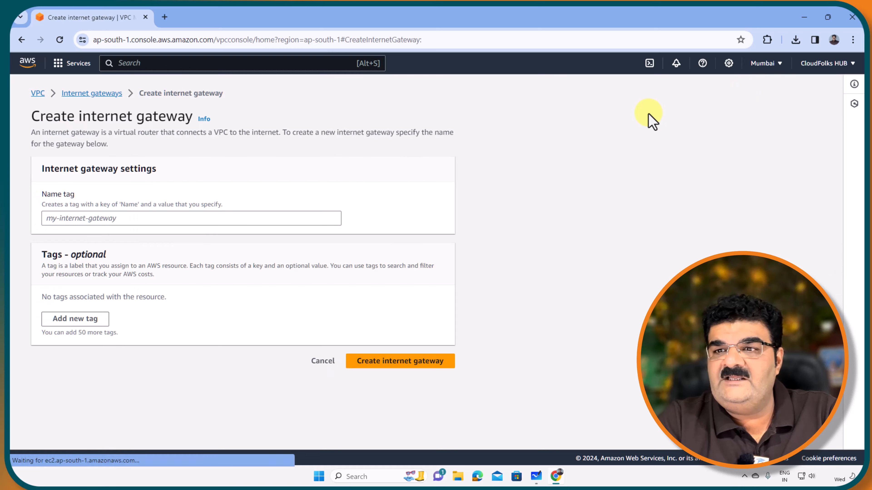
{"action": "left_click", "coordinate": [197, 220]}
{"action": "type", "text": "IG-For"}
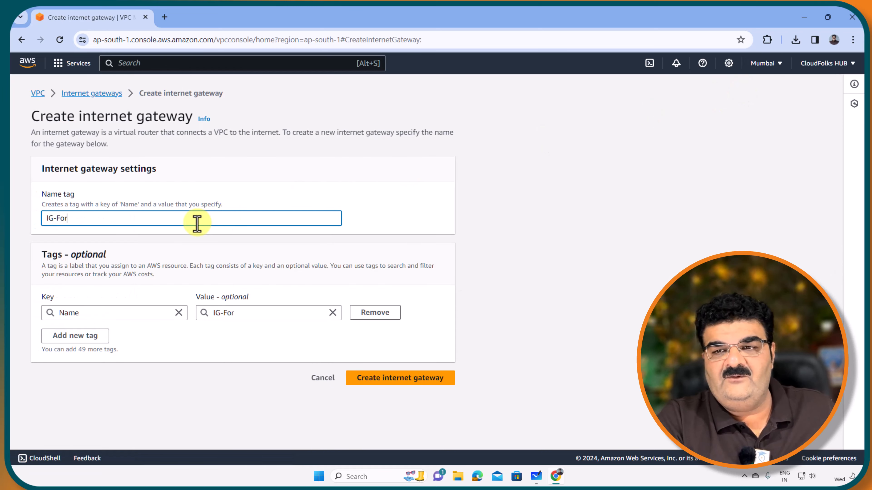
{"action": "left_click", "coordinate": [536, 478]}
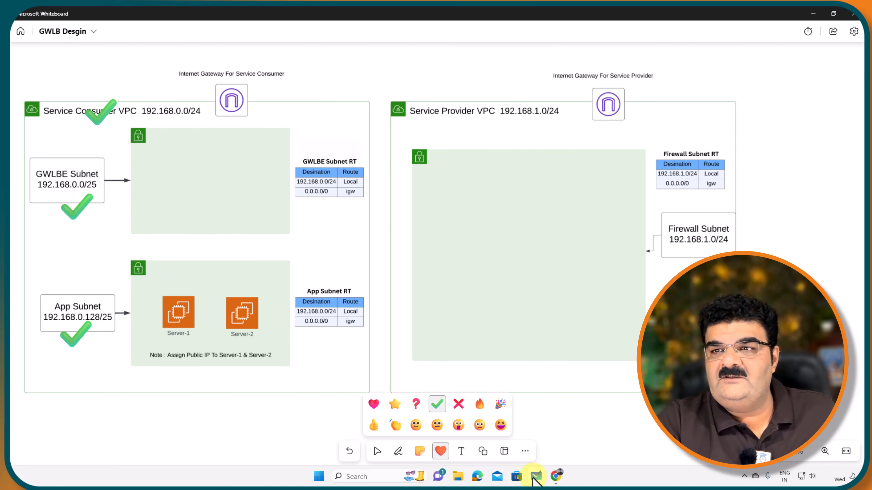
{"action": "left_click", "coordinate": [534, 478]}
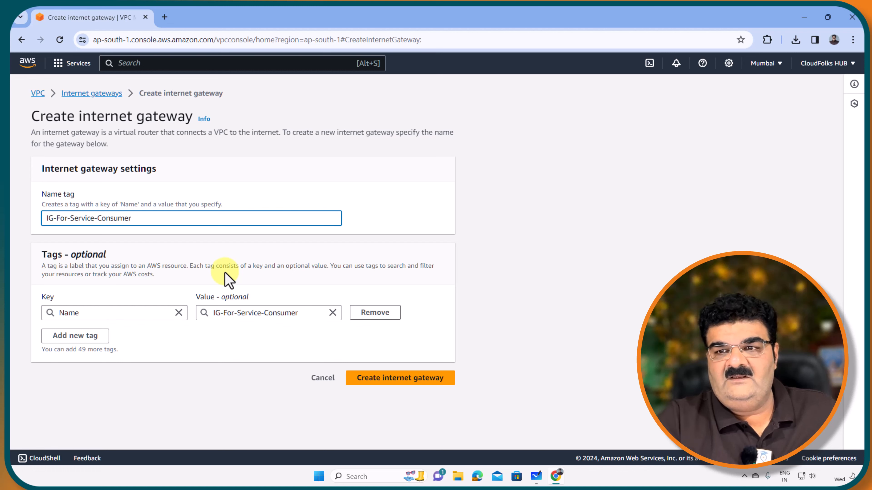
{"action": "left_click", "coordinate": [381, 378]}
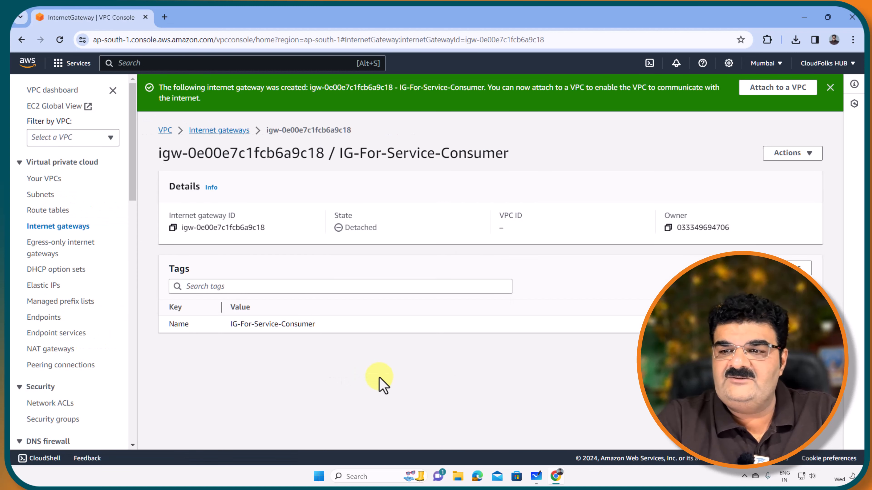
Attach the IG-For-Service-Consumer internet gateway to the Service Consumer VPC
{"action": "left_click", "coordinate": [782, 154]}
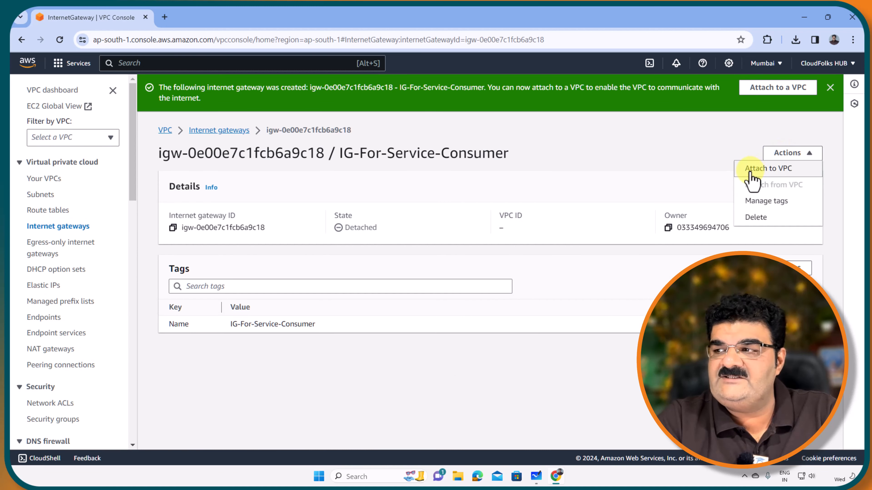
{"action": "left_click", "coordinate": [750, 173]}
{"action": "left_click", "coordinate": [134, 202]}
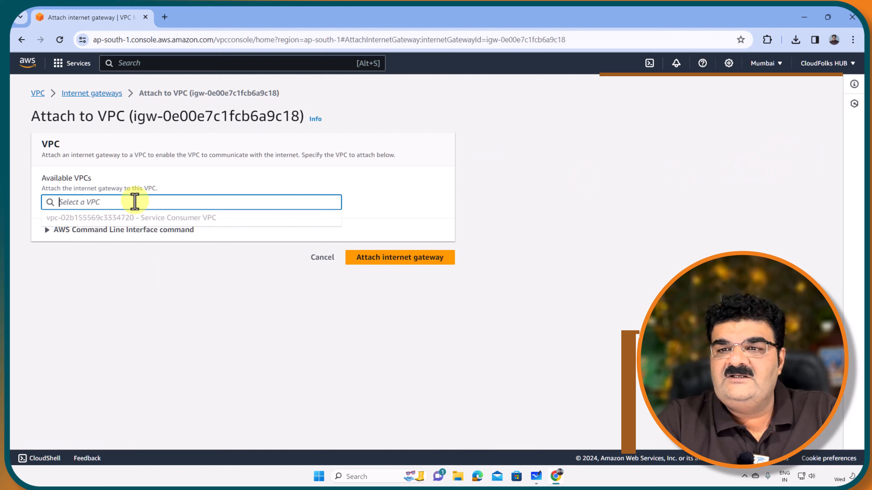
{"action": "left_click", "coordinate": [137, 220]}
{"action": "left_click", "coordinate": [395, 259]}
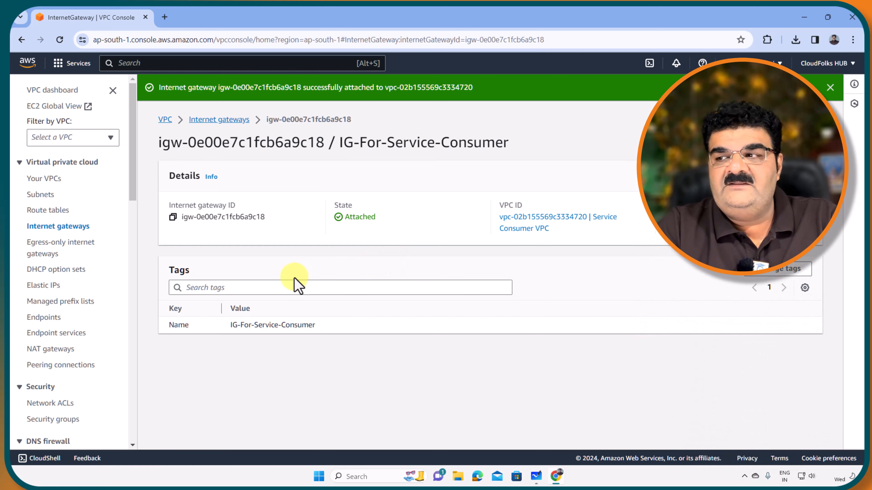
Add a route with destination 0.0.0.0/0 to the GWLB-EndPoint-Subnet-RT route table
{"action": "left_click", "coordinate": [59, 210]}
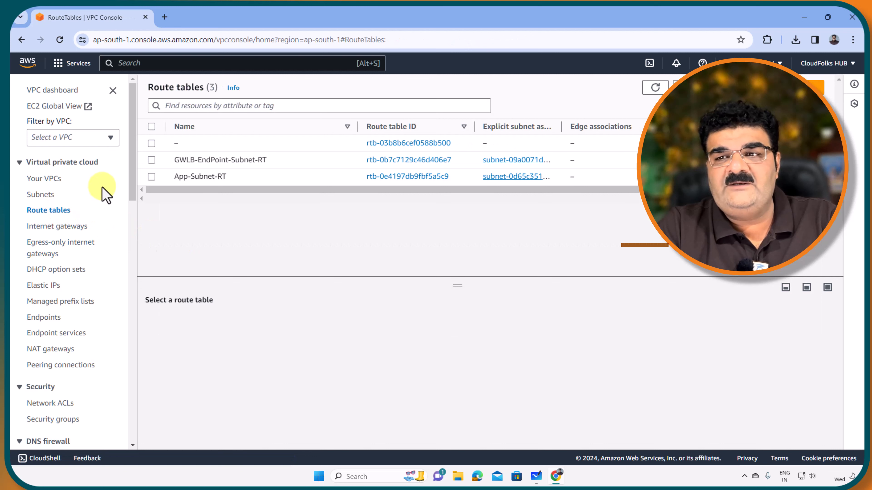
{"action": "left_click", "coordinate": [152, 161]}
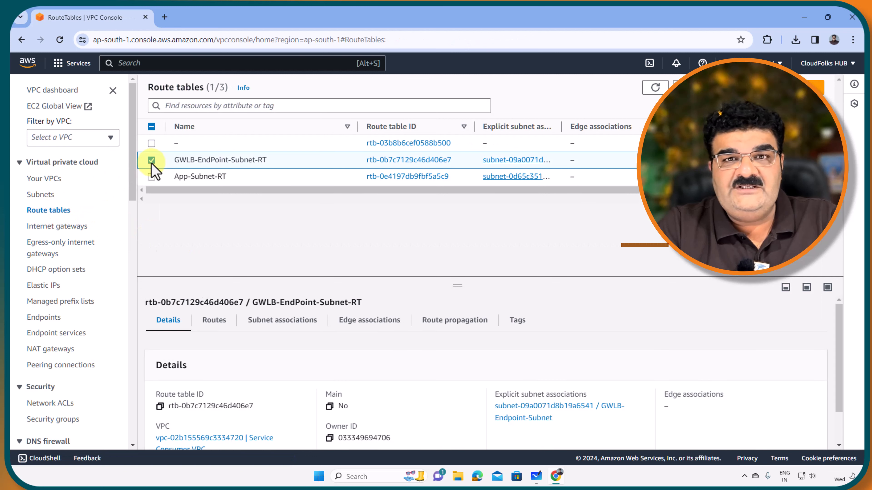
{"action": "left_click", "coordinate": [214, 321]}
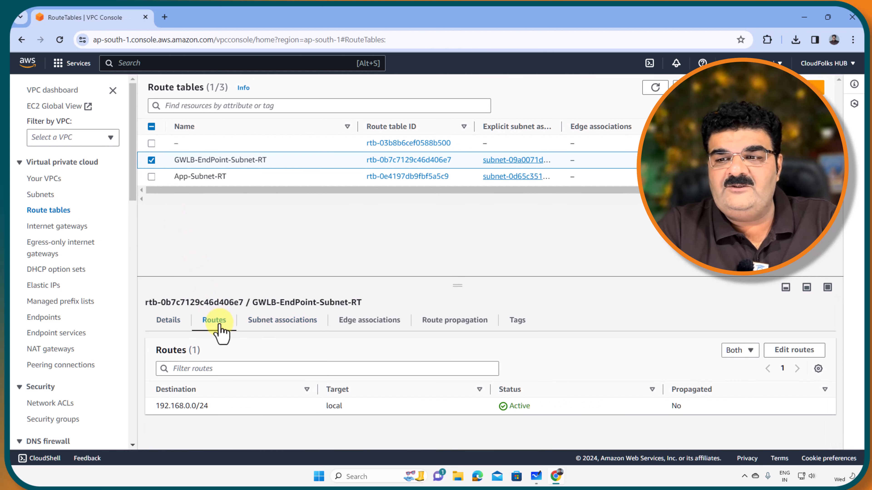
{"action": "left_click", "coordinate": [773, 356]}
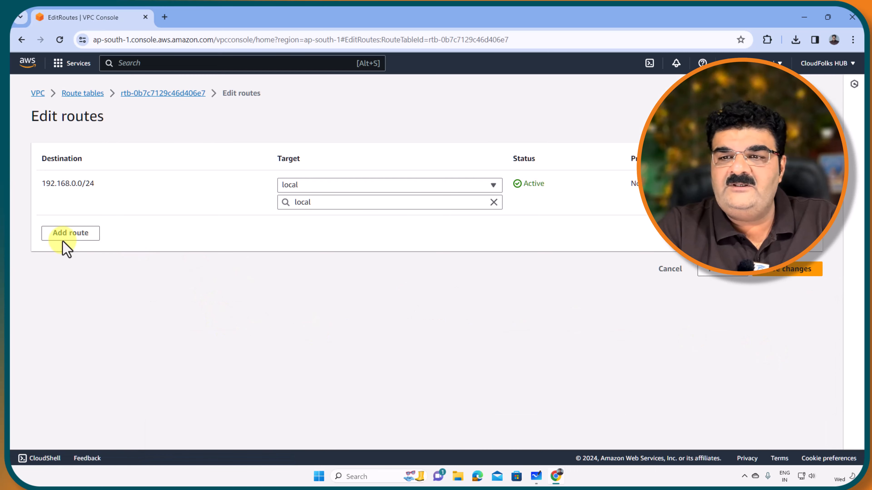
{"action": "left_click", "coordinate": [67, 233]}
{"action": "left_click", "coordinate": [99, 231]}
{"action": "left_click", "coordinate": [88, 247]}
Target the new GWLB-EndPoint-Subnet-RT default route at the IG-For-Service-Consumer internet gateway and save the routes
{"action": "left_click", "coordinate": [315, 232]}
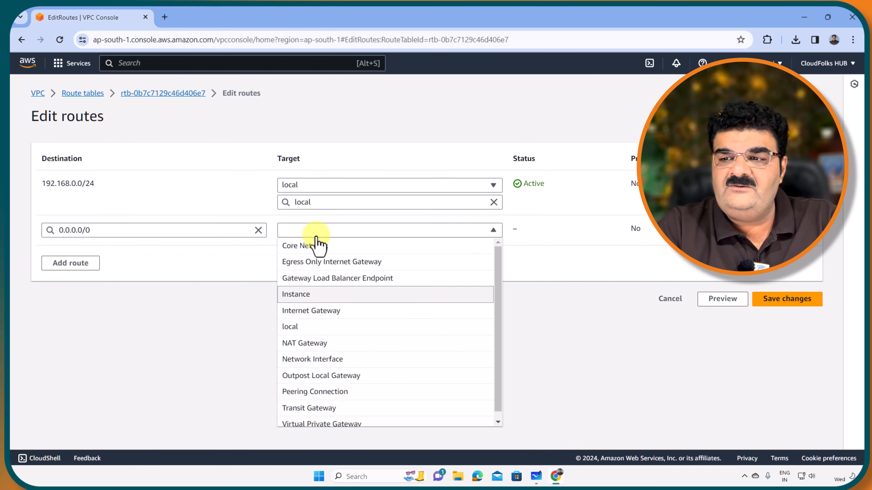
{"action": "left_click", "coordinate": [321, 310]}
{"action": "left_click", "coordinate": [334, 247]}
{"action": "left_click", "coordinate": [326, 279]}
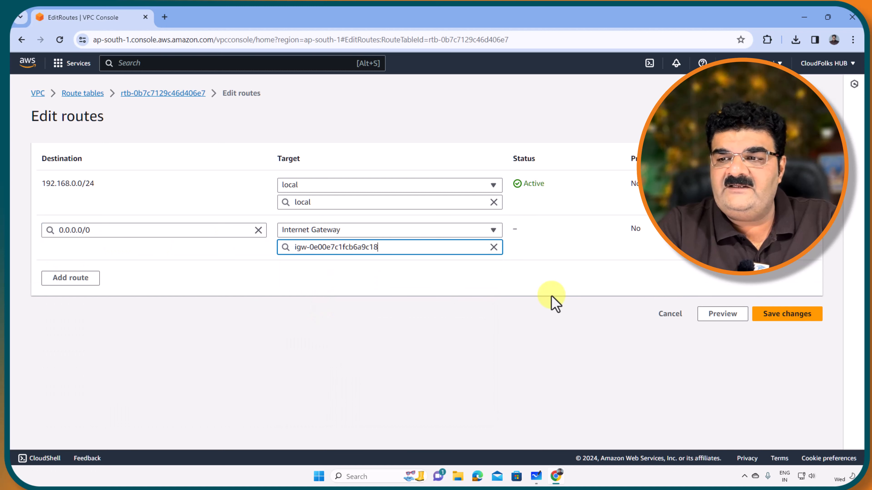
{"action": "left_click", "coordinate": [773, 320]}
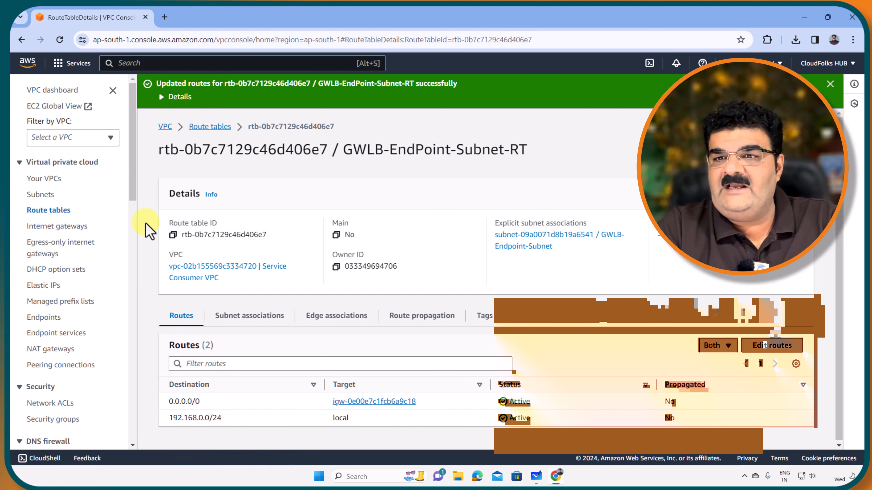
Add a route with destination 0.0.0.0/0 to the App-Subnet-RT route table
{"action": "left_click", "coordinate": [56, 211]}
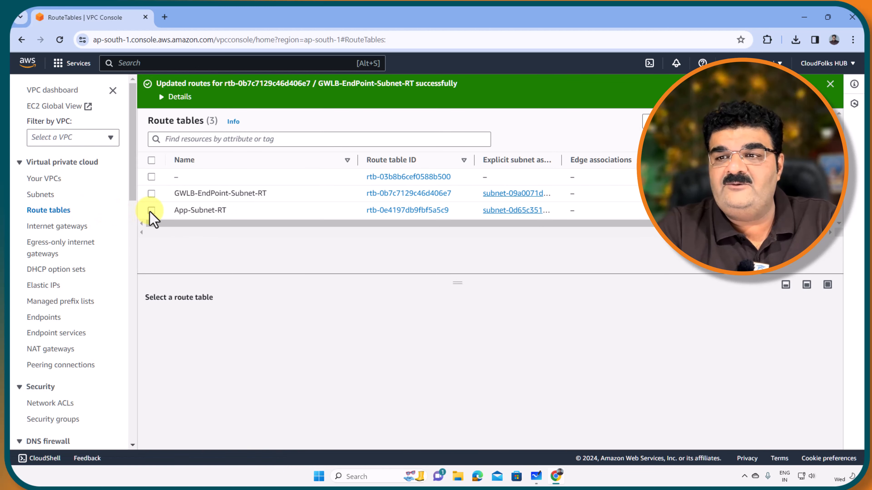
{"action": "left_click", "coordinate": [151, 211]}
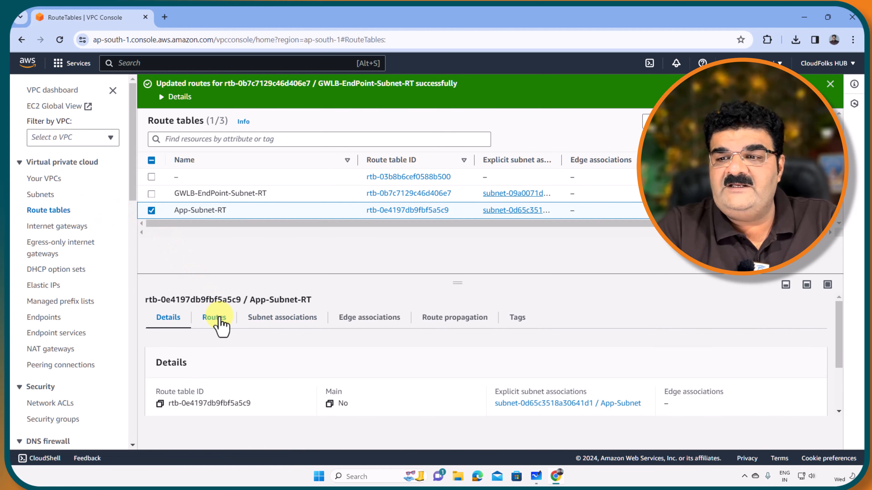
{"action": "left_click", "coordinate": [216, 317]}
{"action": "left_click", "coordinate": [789, 347]}
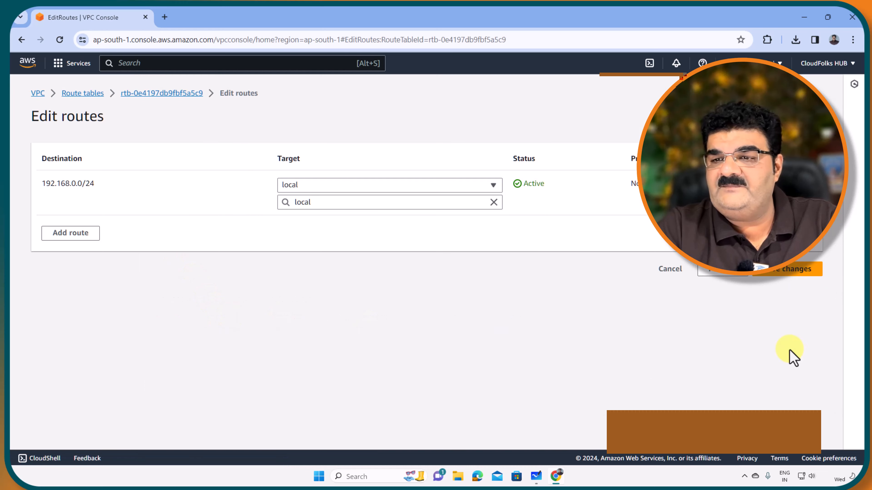
{"action": "left_click", "coordinate": [83, 239]}
{"action": "left_click", "coordinate": [125, 232]}
{"action": "left_click", "coordinate": [111, 248]}
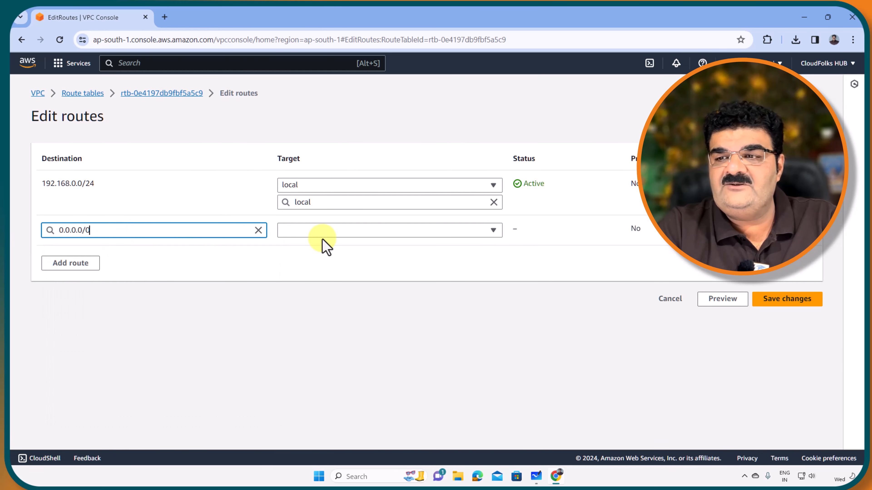
Target the new App-Subnet-RT default route at the IG-For-Service-Consumer internet gateway and save the routes
{"action": "left_click", "coordinate": [321, 233]}
{"action": "key", "text": "Down"}
{"action": "key", "text": "Down"}
{"action": "key", "text": "Down"}
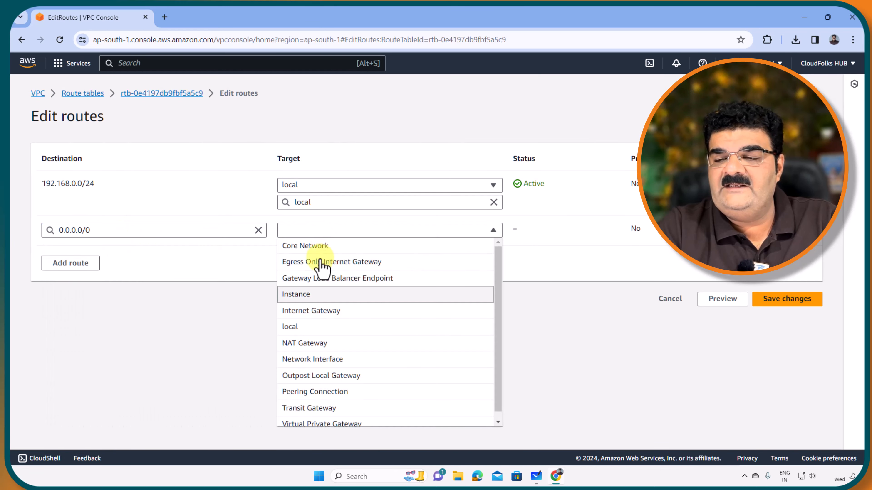
{"action": "left_click", "coordinate": [317, 311]}
{"action": "left_click", "coordinate": [330, 247]}
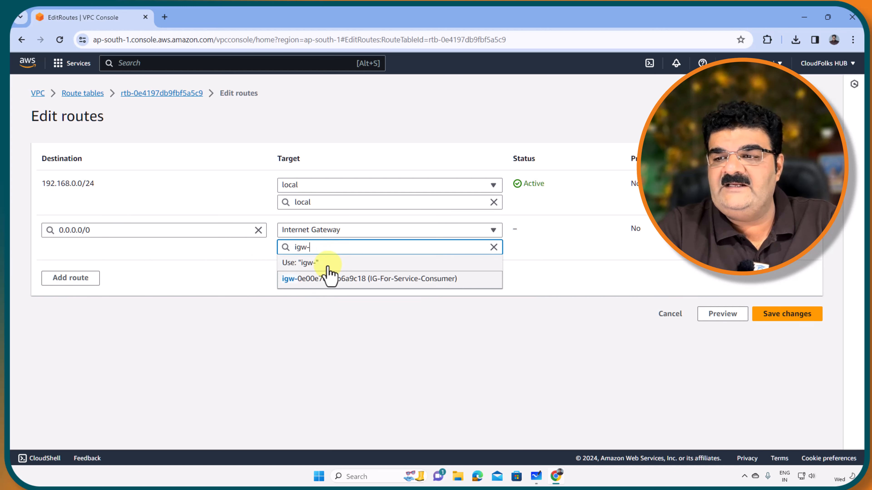
{"action": "left_click", "coordinate": [328, 279]}
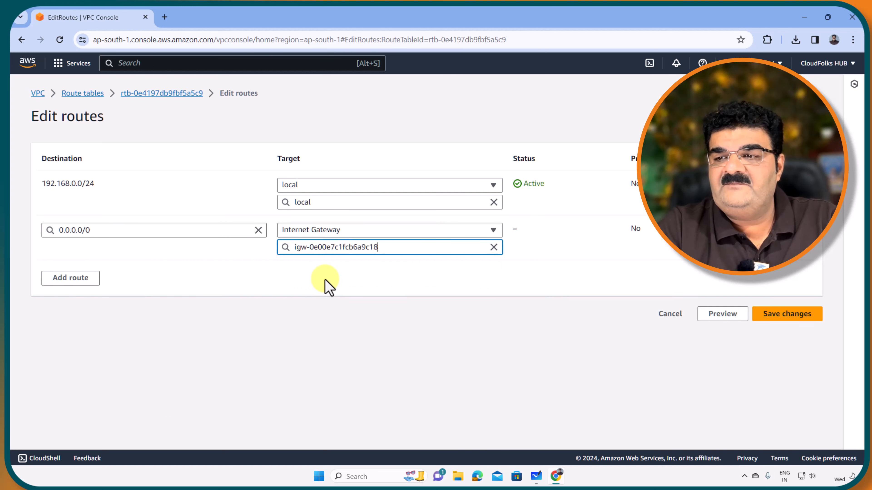
{"action": "left_click", "coordinate": [775, 318]}
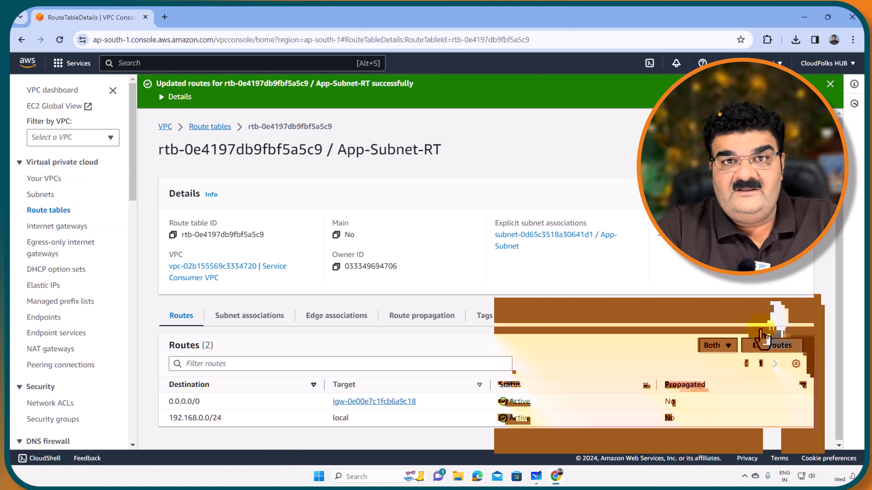
Switch to the Microsoft Whiteboard design and delete the stray check mark below the Service Consumer VPC diagram
{"action": "left_click", "coordinate": [536, 476]}
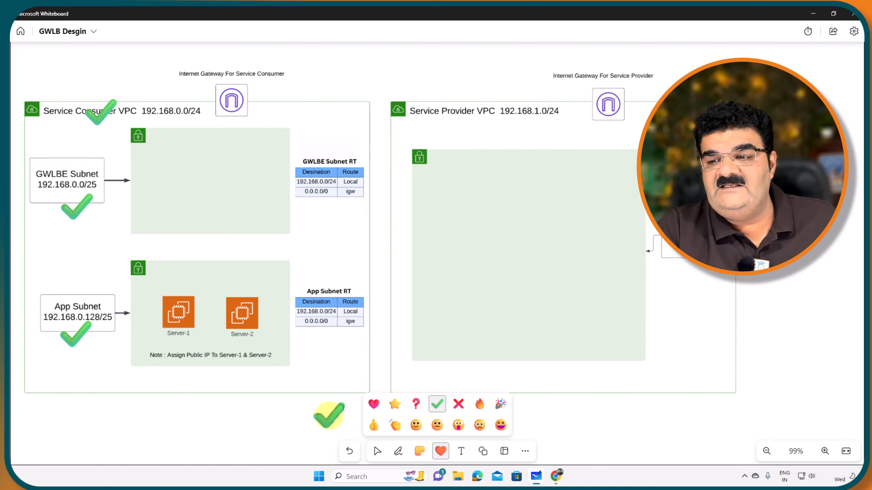
{"action": "left_click", "coordinate": [329, 415]}
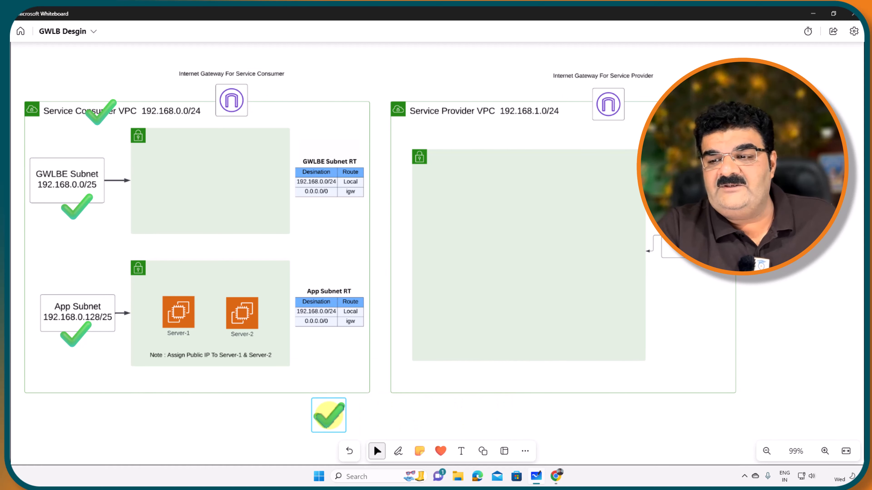
{"action": "left_click", "coordinate": [328, 421]}
{"action": "key", "text": "Delete"}
Examine the route tables in the complete GWLB design elsewhere on the whiteboard and return to the diagram with the check marks
{"action": "scroll", "coordinate": [194, 413], "scroll_direction": "left", "scroll_amount": 15}
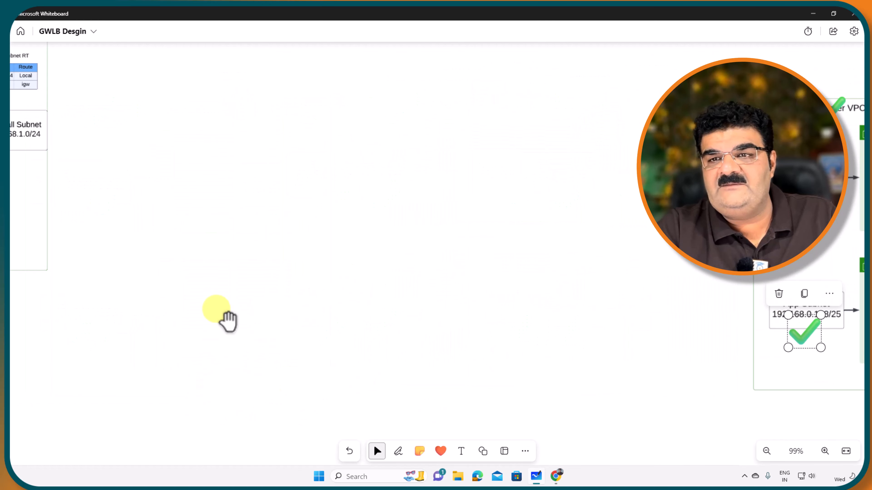
{"action": "scroll", "coordinate": [319, 361], "scroll_direction": "left", "scroll_amount": 10}
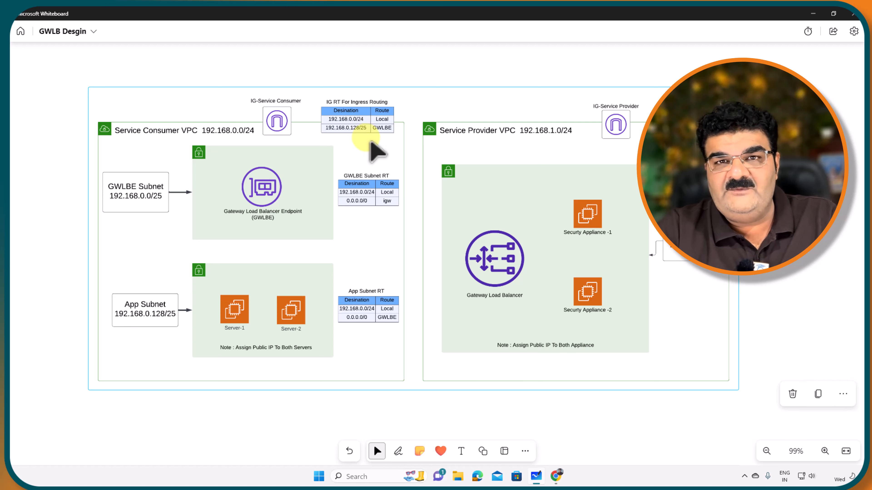
{"action": "left_click_drag", "start_coordinate": [808, 296], "coordinate": [503, 272]}
{"action": "left_click_drag", "start_coordinate": [667, 292], "coordinate": [39, 218]}
{"action": "left_click_drag", "start_coordinate": [360, 403], "coordinate": [245, 412]}
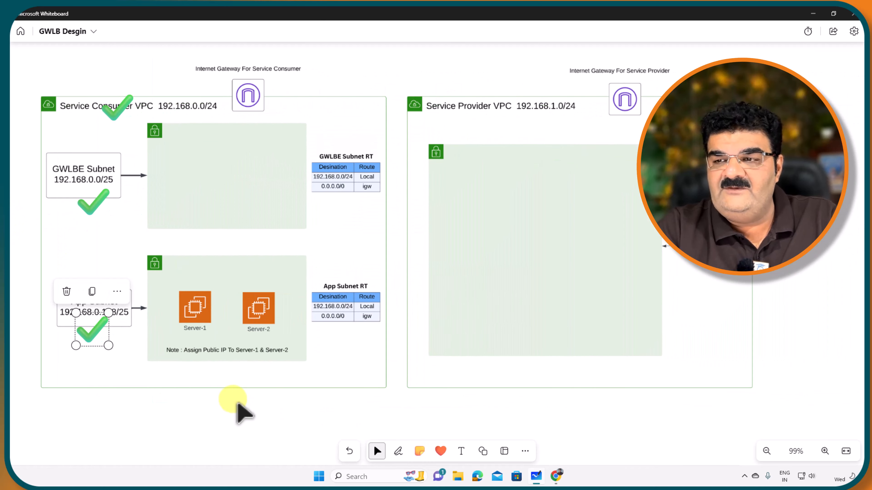
Stamp green check marks on the GWLBE Subnet RT, the App Subnet RT and the service consumer's internet gateway
{"action": "left_click", "coordinate": [441, 450]}
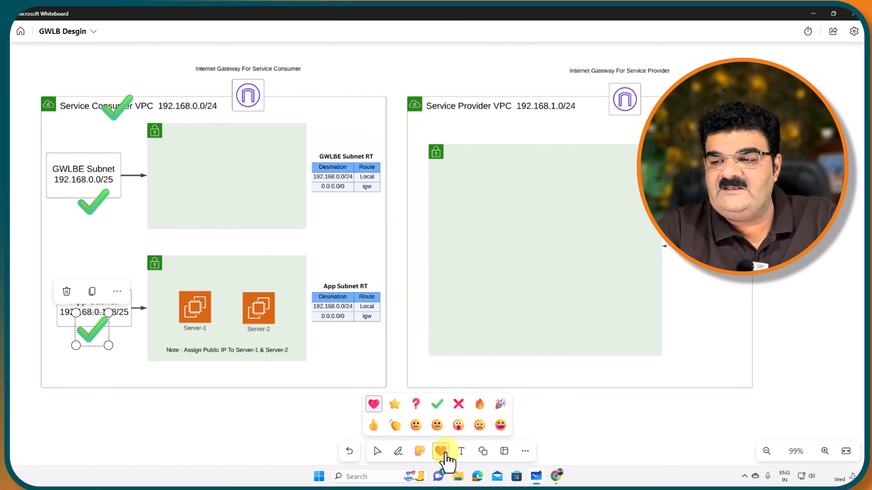
{"action": "left_click", "coordinate": [437, 407]}
{"action": "left_click", "coordinate": [339, 195]}
{"action": "left_click", "coordinate": [340, 322]}
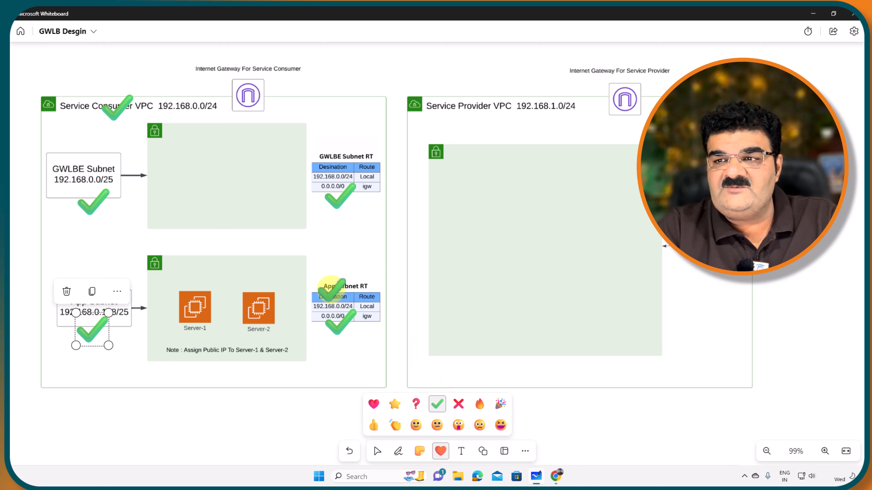
{"action": "left_click", "coordinate": [273, 87]}
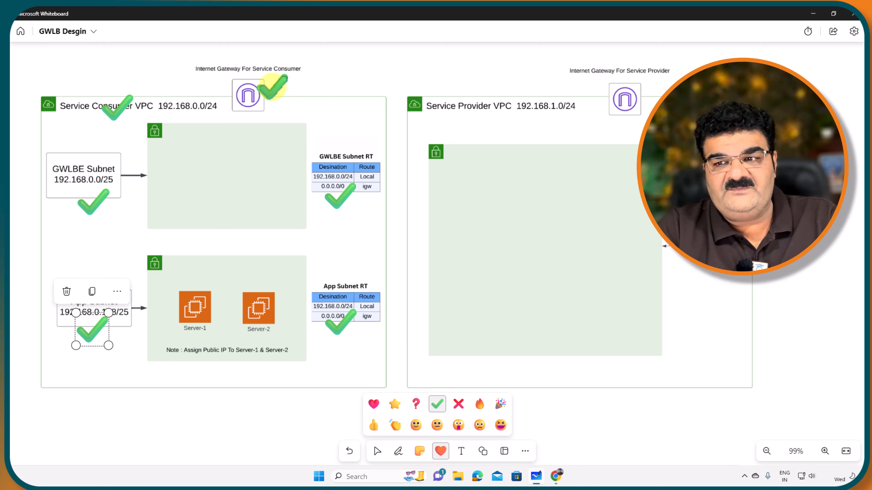
Switch to the AWS console in Chrome, find the EC2 service and open the form for launching a new instance
{"action": "left_click", "coordinate": [556, 475]}
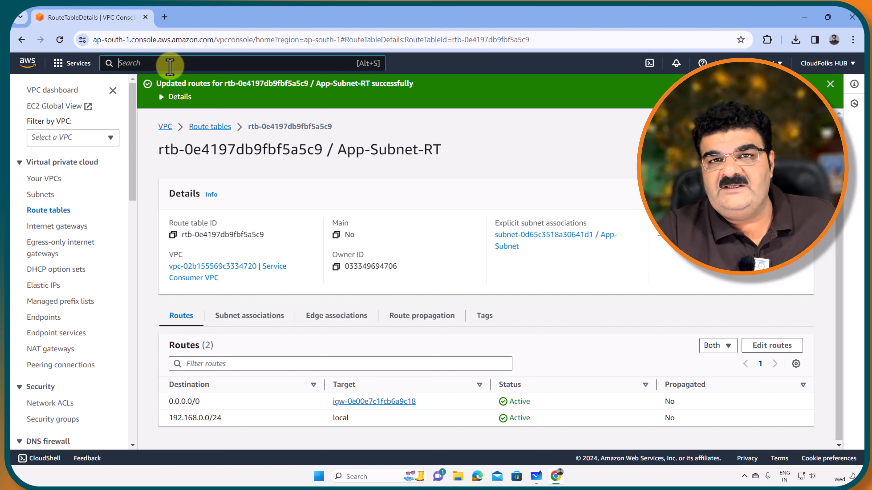
{"action": "type", "text": "ec2"}
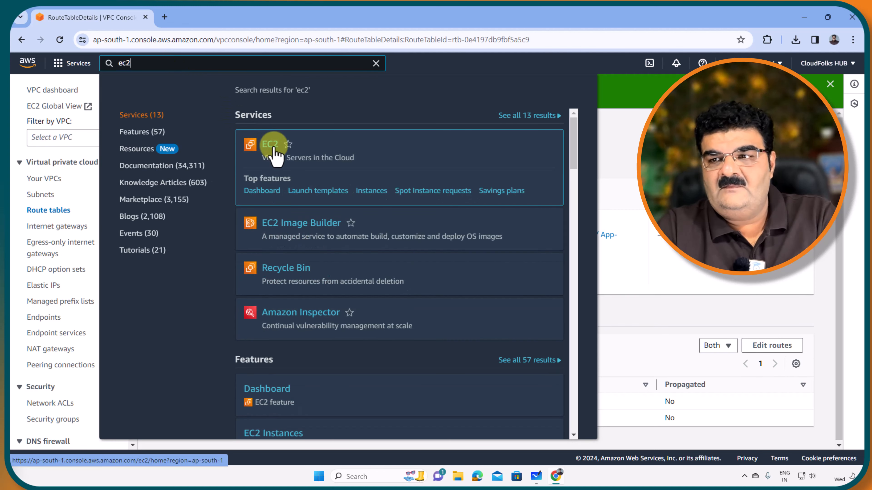
{"action": "left_click", "coordinate": [250, 147]}
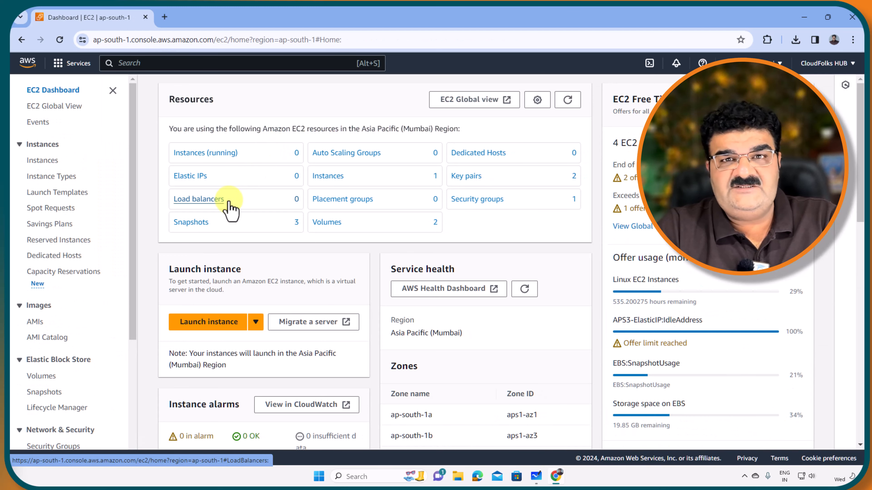
{"action": "left_click", "coordinate": [213, 323]}
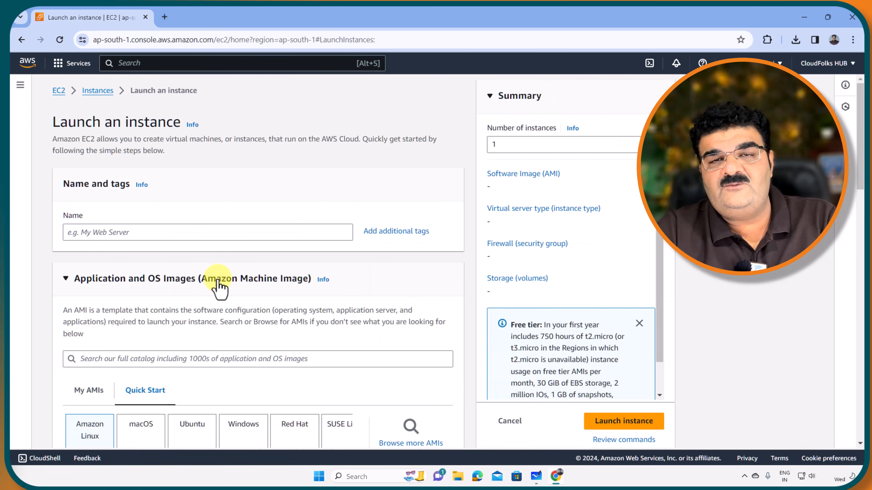
Name the new instance Web_Server and choose Amazon Linux as its operating system image
{"action": "left_click", "coordinate": [237, 233]}
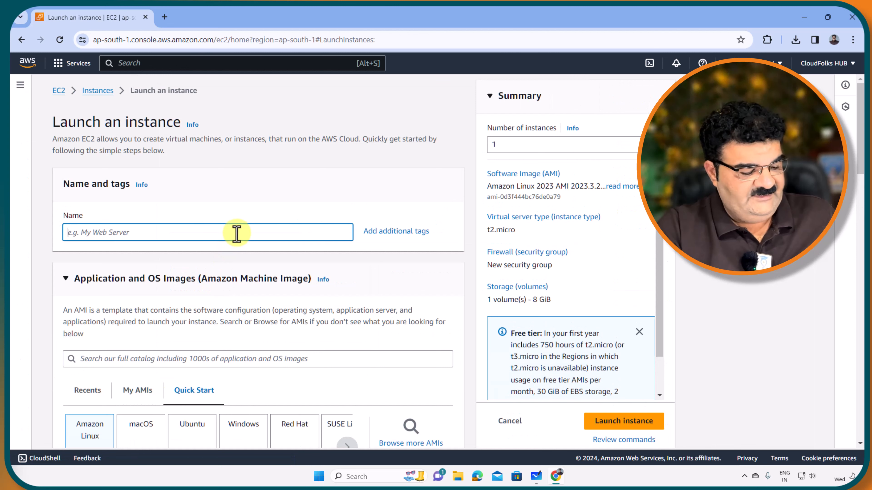
{"action": "type", "text": "Web_"}
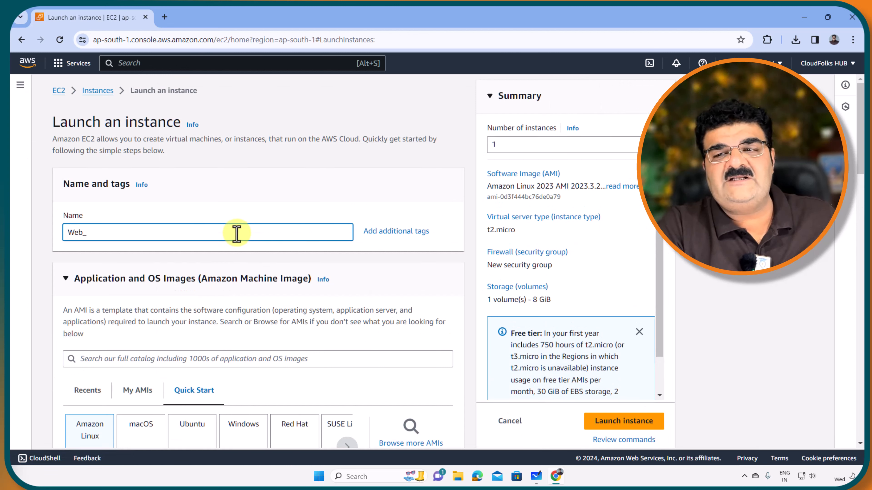
{"action": "type", "text": "Server"}
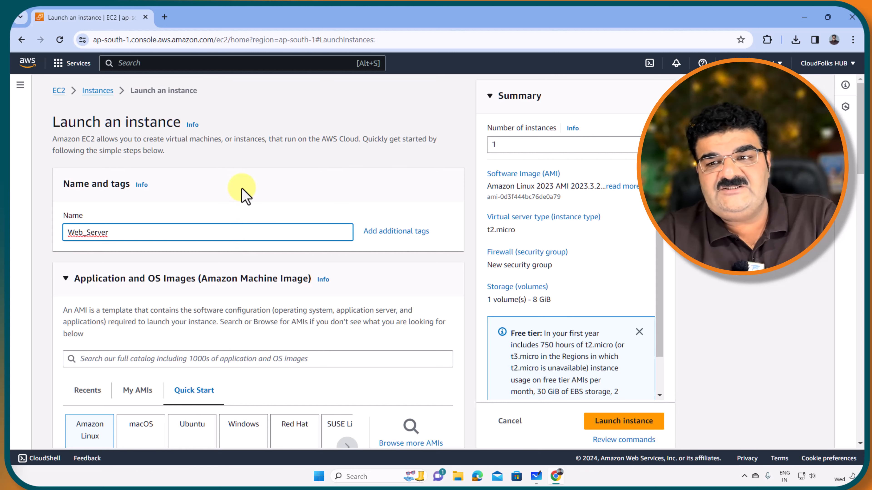
{"action": "scroll", "coordinate": [215, 210], "scroll_direction": "down", "scroll_amount": 3}
{"action": "left_click", "coordinate": [104, 296]}
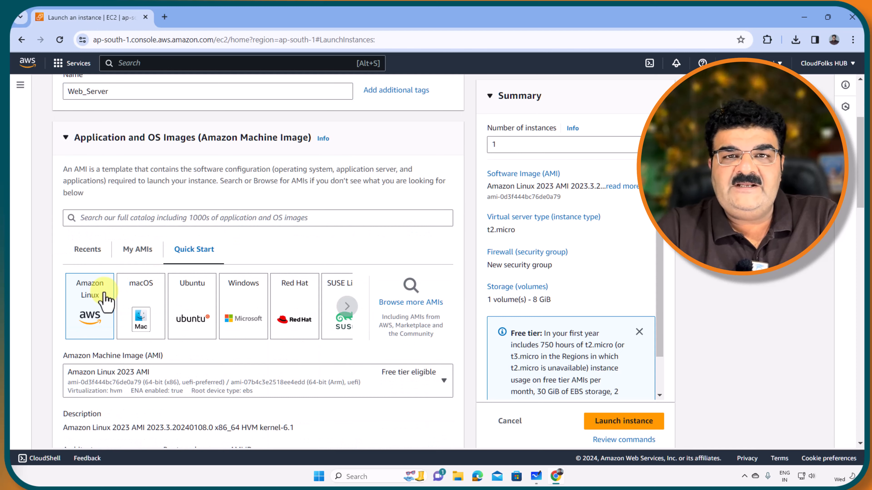
Select the existing key pair 2024-key for logging in to the instance
{"action": "scroll", "coordinate": [104, 295], "scroll_direction": "down", "scroll_amount": 12}
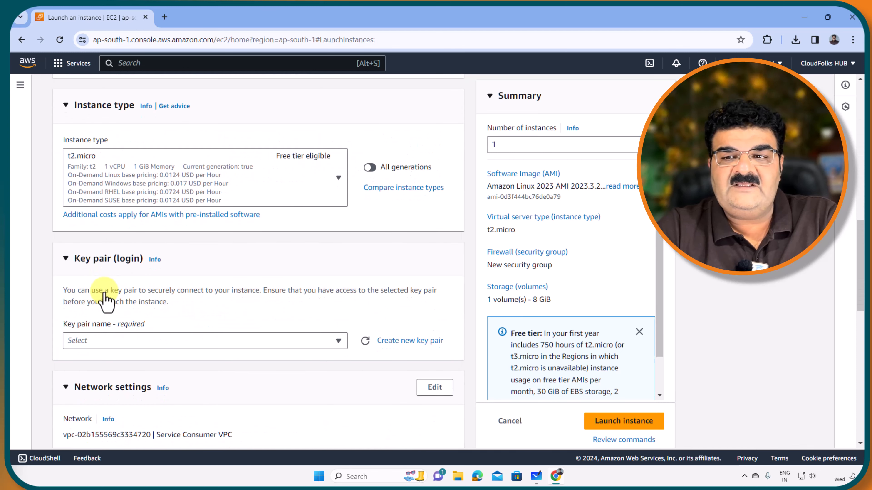
{"action": "left_click", "coordinate": [121, 200]}
{"action": "left_click", "coordinate": [116, 277]}
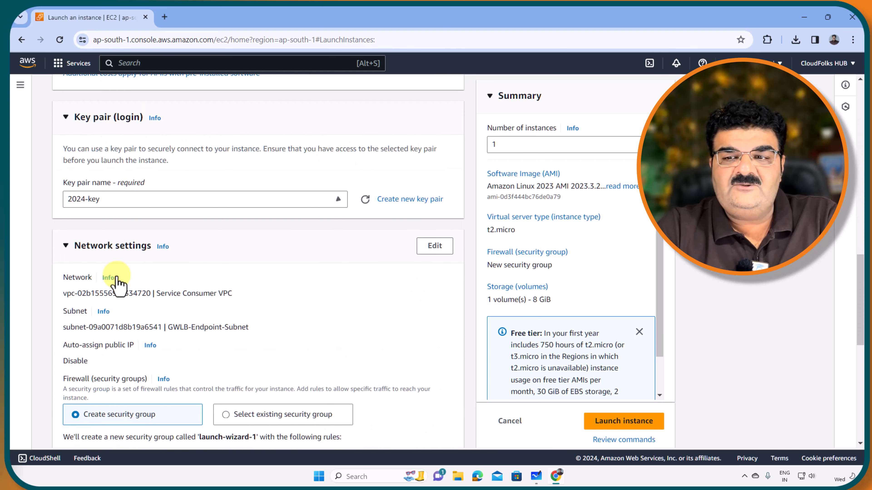
Edit the instance's network settings to use App-Subnet in the Service Consumer VPC with auto-assign public IP enabled
{"action": "scroll", "coordinate": [118, 282], "scroll_direction": "down", "scroll_amount": 4}
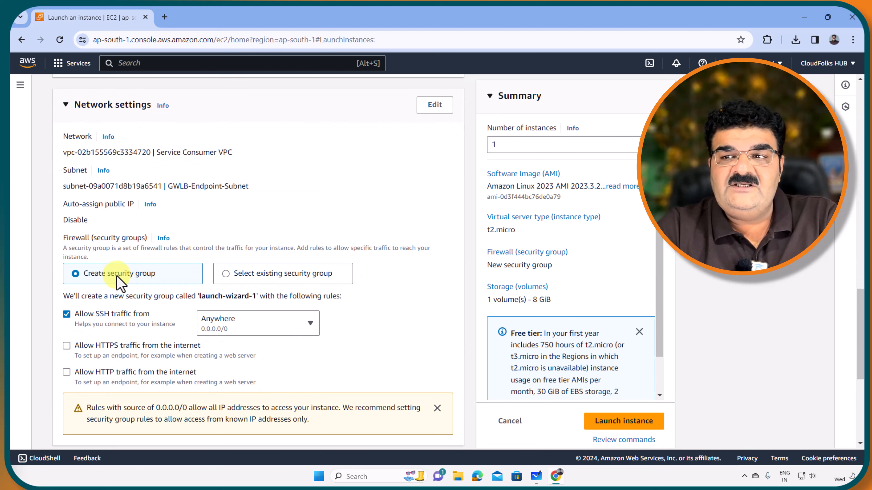
{"action": "left_click", "coordinate": [433, 104]}
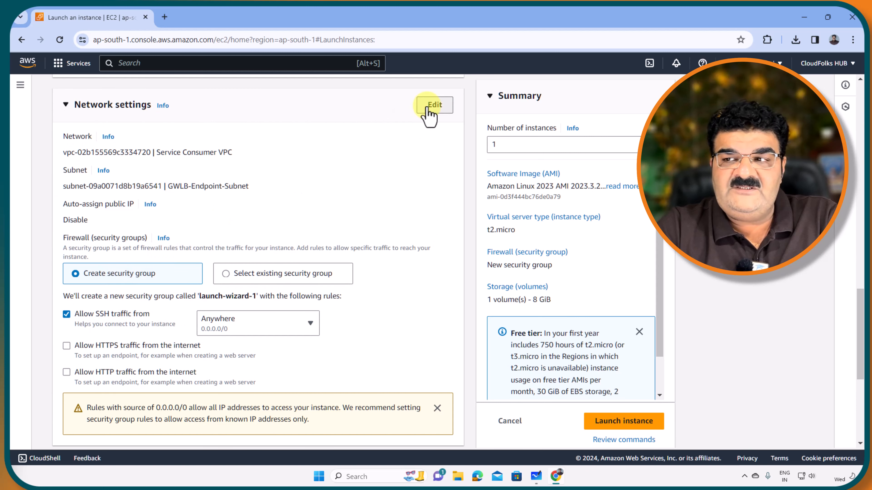
{"action": "left_click", "coordinate": [243, 206]}
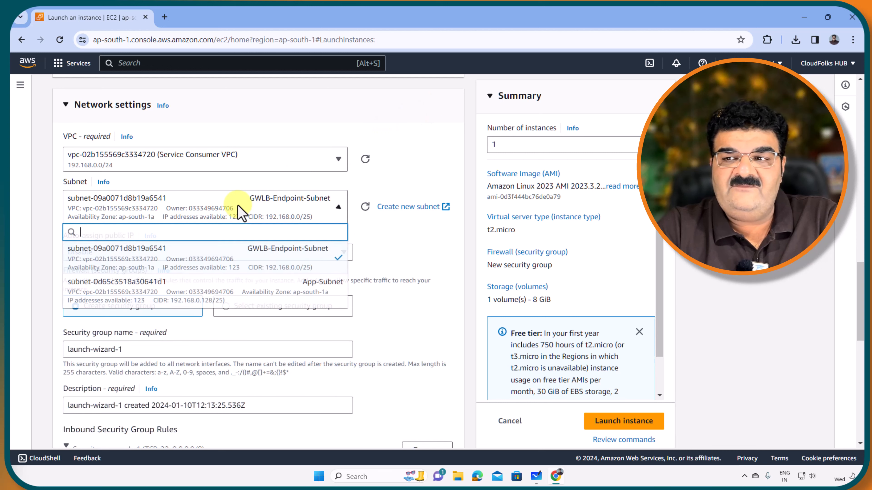
{"action": "left_click", "coordinate": [292, 290]}
{"action": "left_click", "coordinate": [151, 253]}
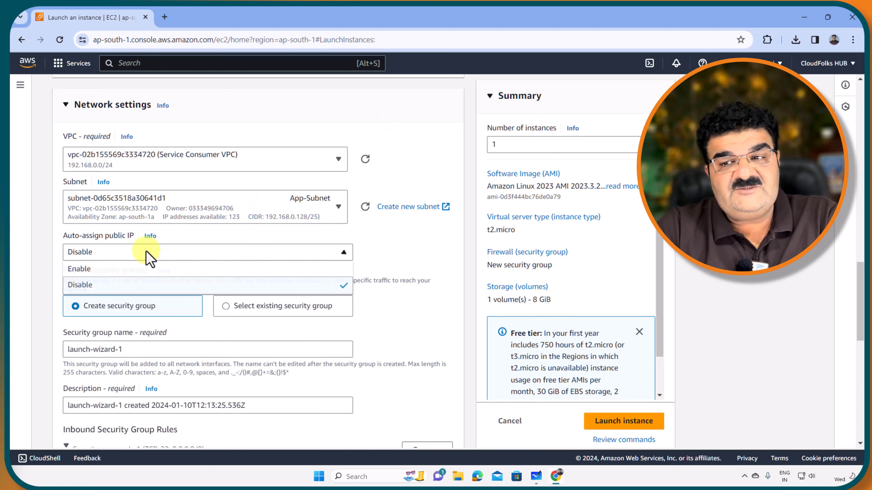
{"action": "left_click", "coordinate": [137, 270]}
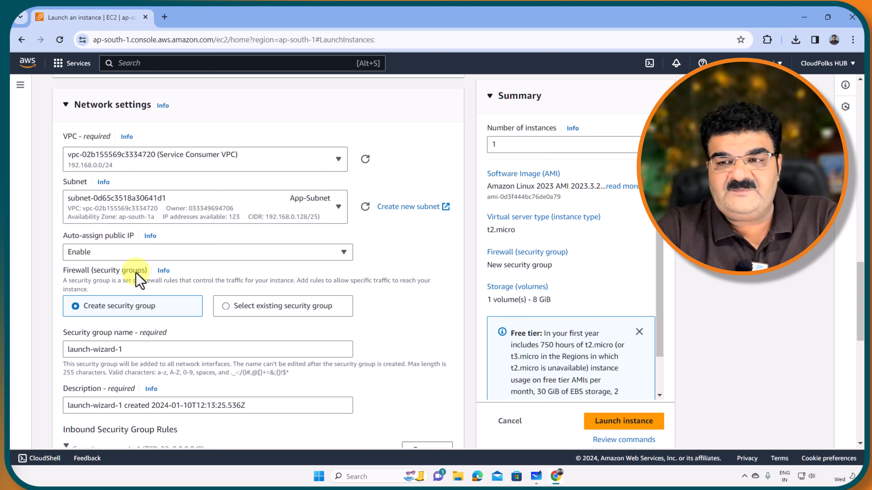
Name the new security group Web-Server-SG
{"action": "left_click_drag", "start_coordinate": [140, 351], "coordinate": [57, 359]}
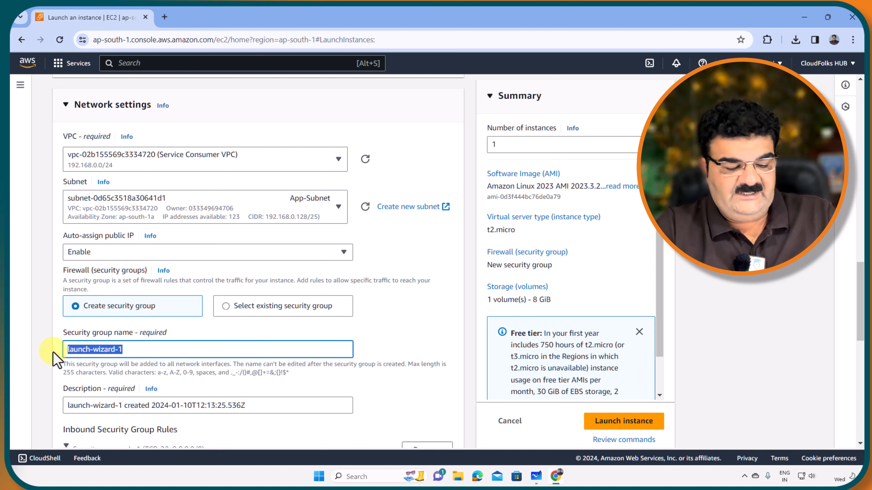
{"action": "type", "text": "Web-"}
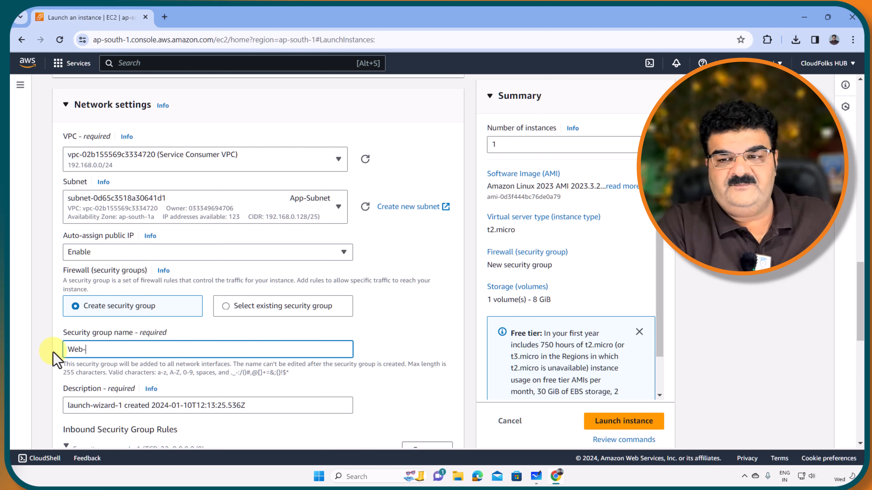
{"action": "type", "text": "Server-l"}
{"action": "type", "text": "SG"}
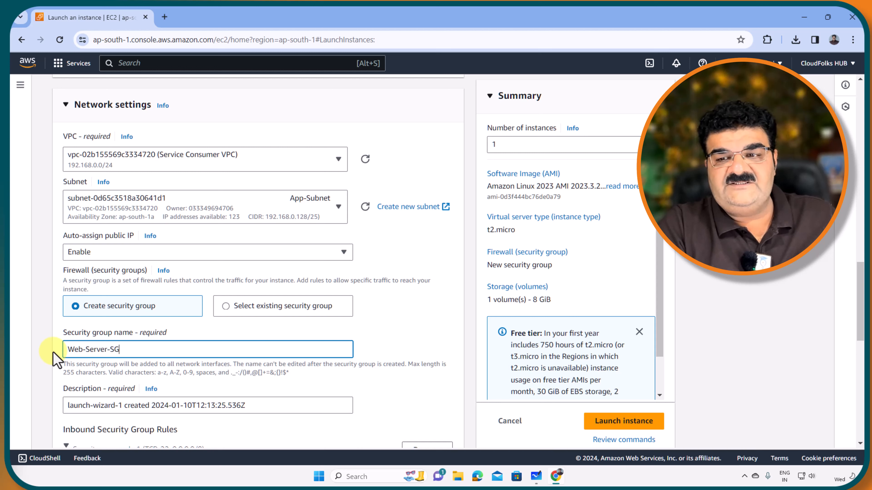
Set the security group's description to "Secure Web Server"
{"action": "left_click_drag", "start_coordinate": [251, 405], "coordinate": [55, 400]}
{"action": "type", "text": "Secu"}
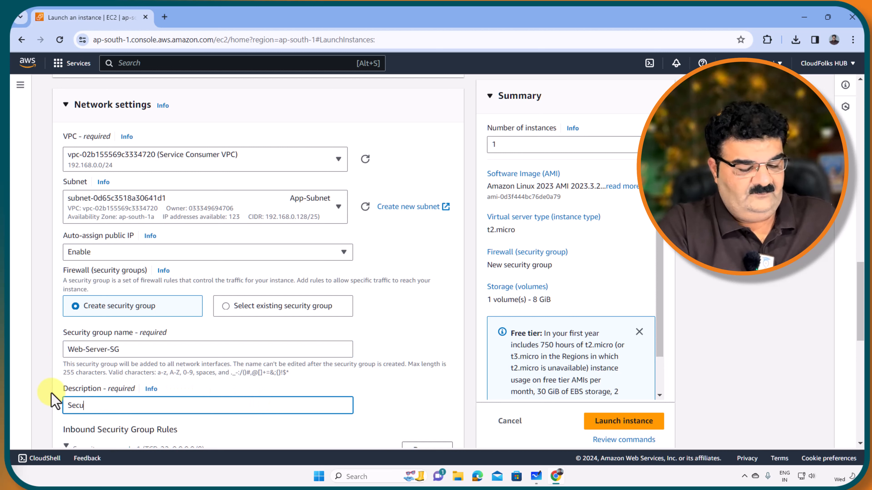
{"action": "type", "text": "re Web-SG"}
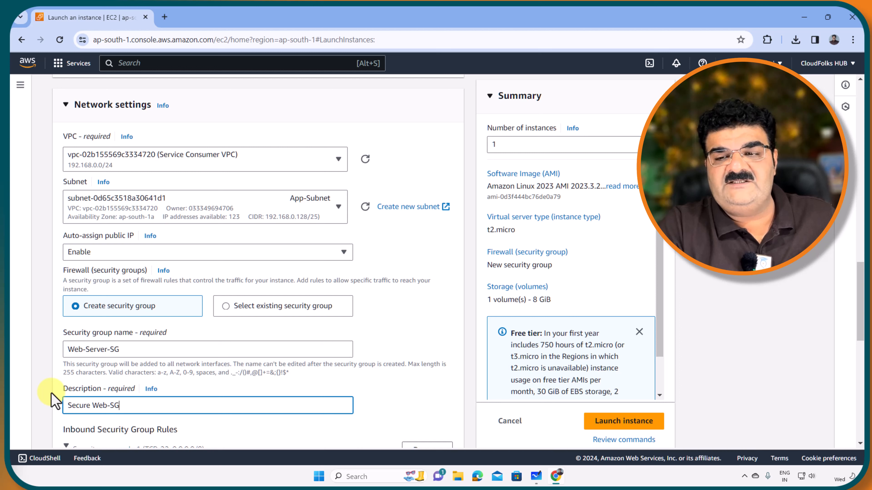
{"action": "key", "text": "BackSpace"}
{"action": "key", "text": "BackSpace"}
{"action": "key", "text": "BackSpace"}
{"action": "type", "text": "Ser"}
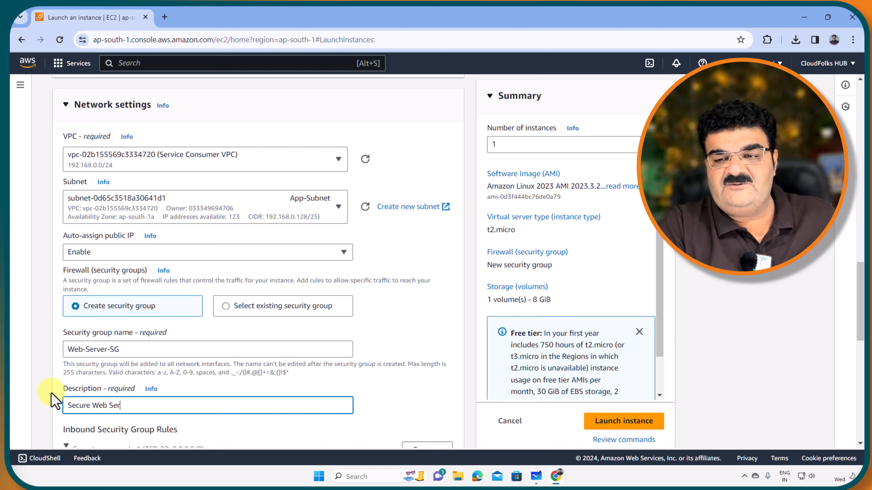
{"action": "type", "text": "ve"}
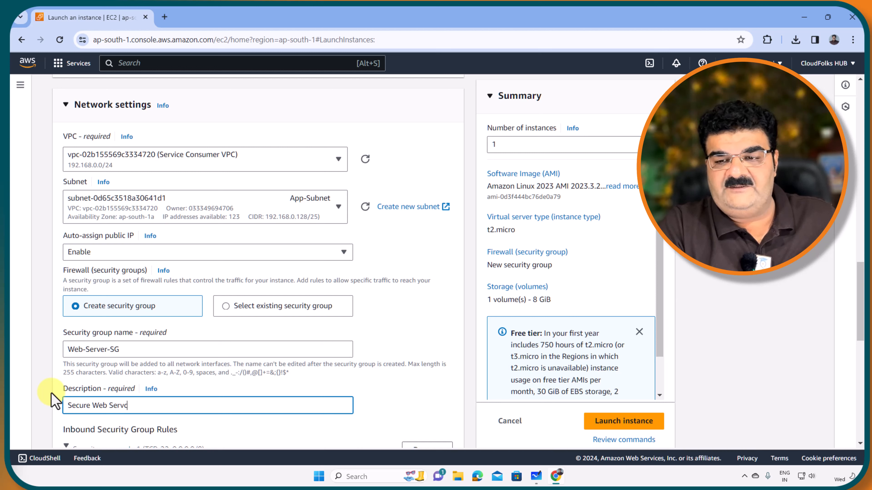
{"action": "type", "text": "er"}
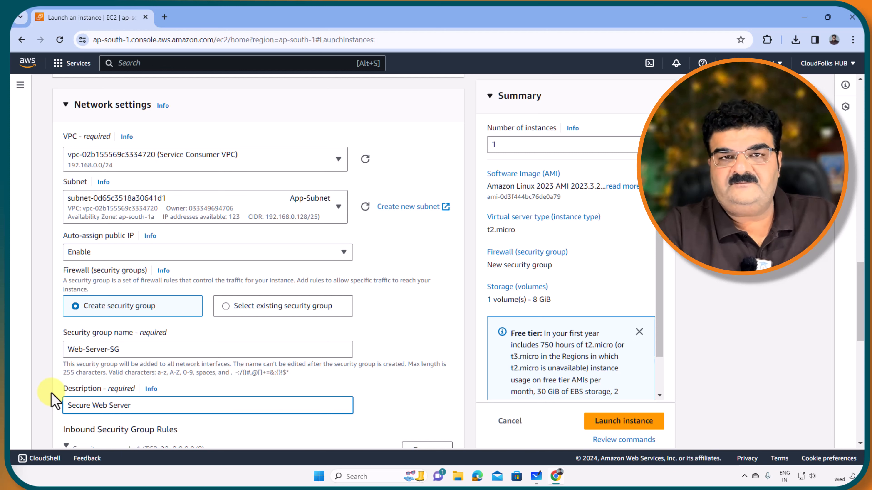
Change the inbound security group rule's type to All traffic and review the network settings
{"action": "scroll", "coordinate": [63, 376], "scroll_direction": "down", "scroll_amount": 2}
{"action": "scroll", "coordinate": [63, 373], "scroll_direction": "down", "scroll_amount": 5}
{"action": "left_click", "coordinate": [155, 208]}
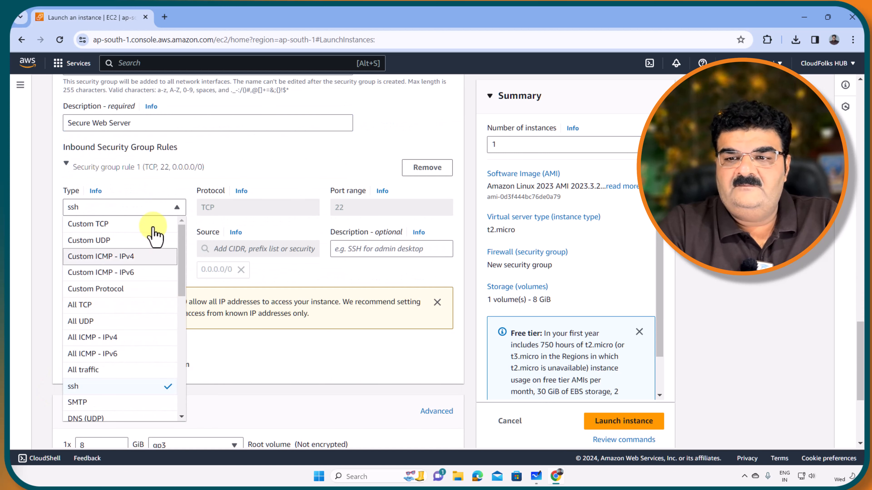
{"action": "left_click", "coordinate": [147, 369]}
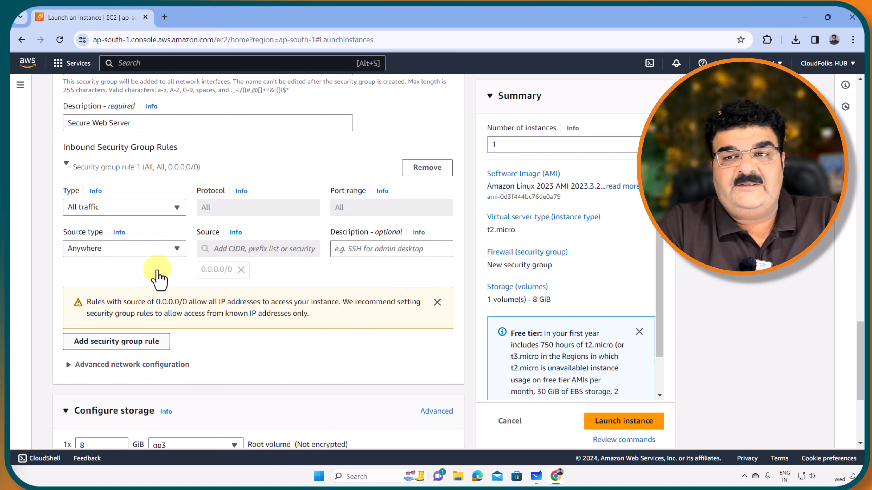
{"action": "scroll", "coordinate": [159, 276], "scroll_direction": "up", "scroll_amount": 3}
{"action": "scroll", "coordinate": [160, 277], "scroll_direction": "up", "scroll_amount": 4}
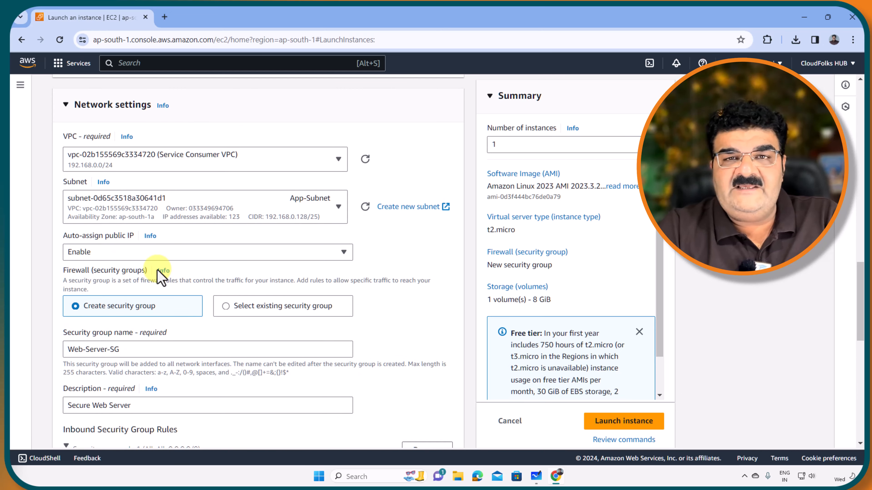
Expand the instance's advanced details and open the empty user data field for entry
{"action": "scroll", "coordinate": [160, 274], "scroll_direction": "down", "scroll_amount": 13}
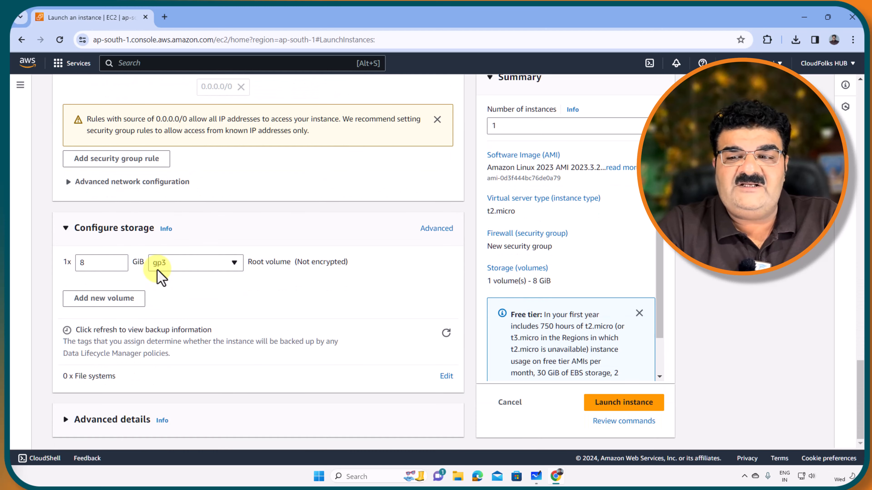
{"action": "left_click", "coordinate": [110, 420]}
{"action": "scroll", "coordinate": [165, 315], "scroll_direction": "down", "scroll_amount": 20}
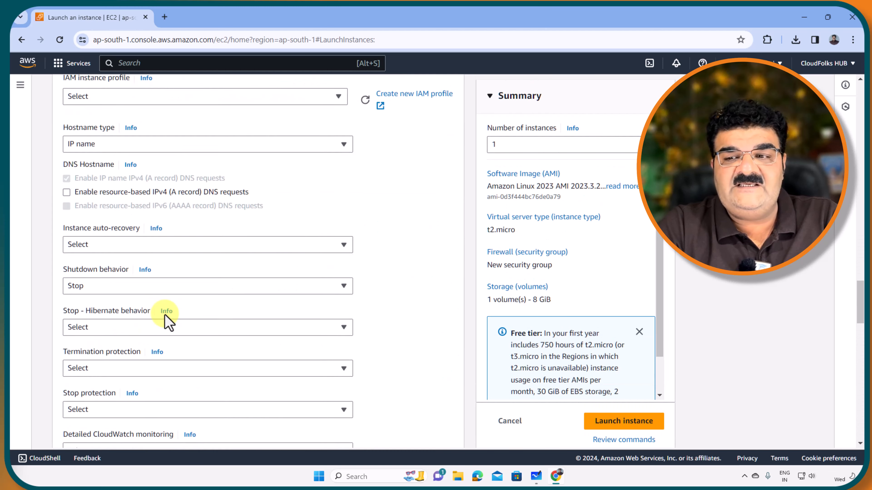
{"action": "scroll", "coordinate": [164, 315], "scroll_direction": "down", "scroll_amount": 5}
{"action": "left_click", "coordinate": [67, 251]}
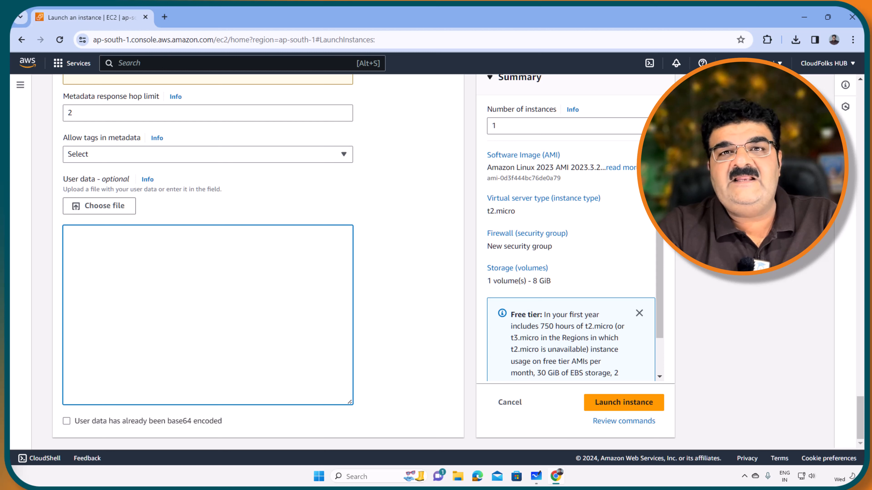
{"action": "key", "text": "alt+Tab"}
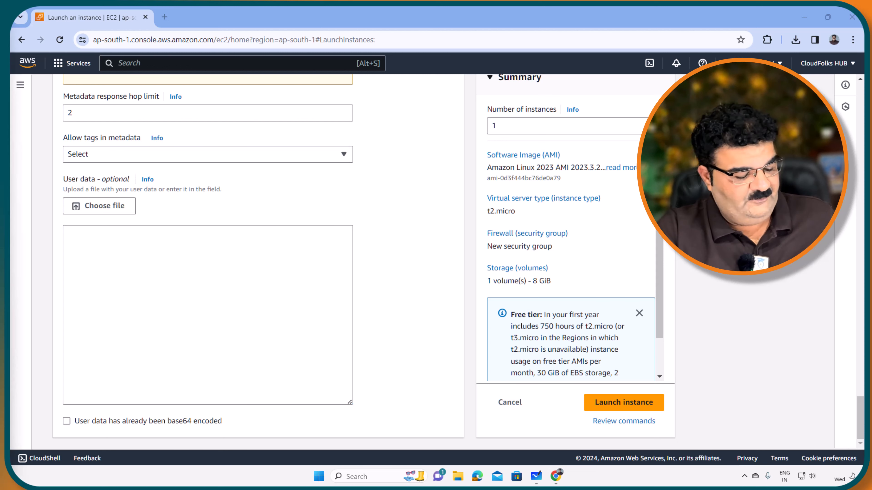
{"action": "left_click", "coordinate": [97, 249]}
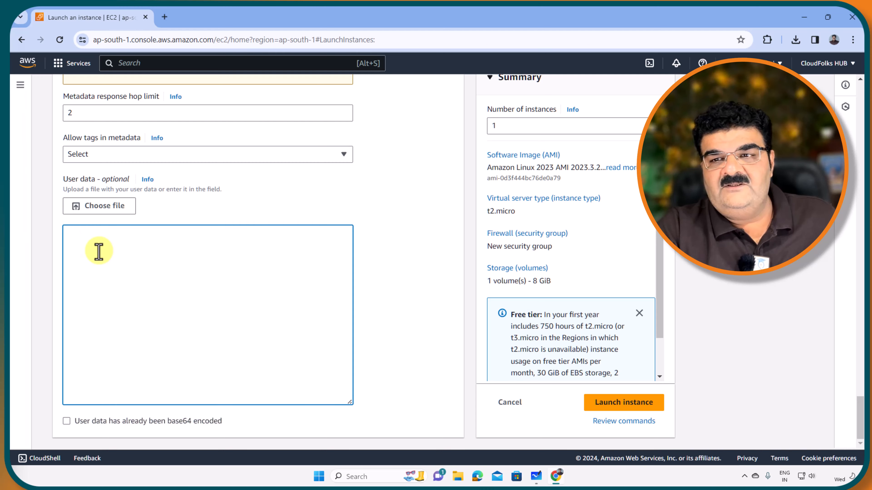